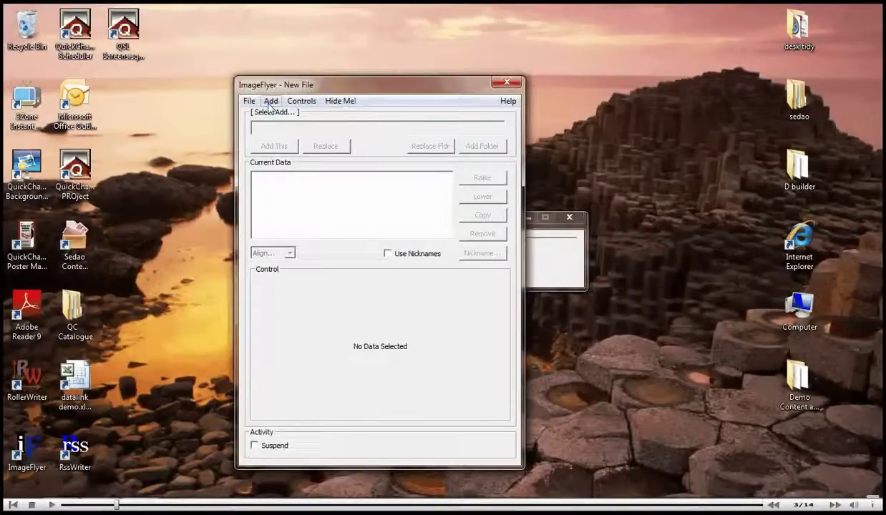
# Add a colour background and stretch it to fill the whole display.
pyautogui.click(270, 102)
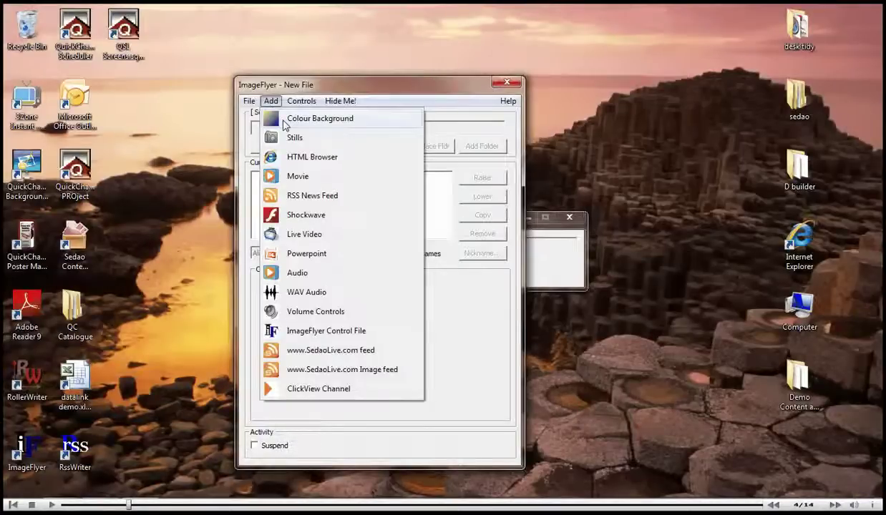
pyautogui.click(285, 126)
pyautogui.click(285, 145)
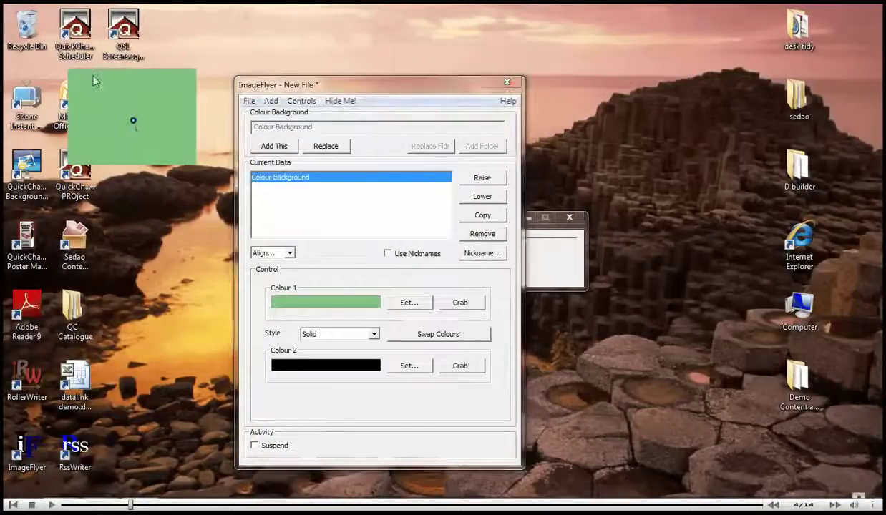
pyautogui.moveTo(132, 121); pyautogui.dragTo(71, 119)
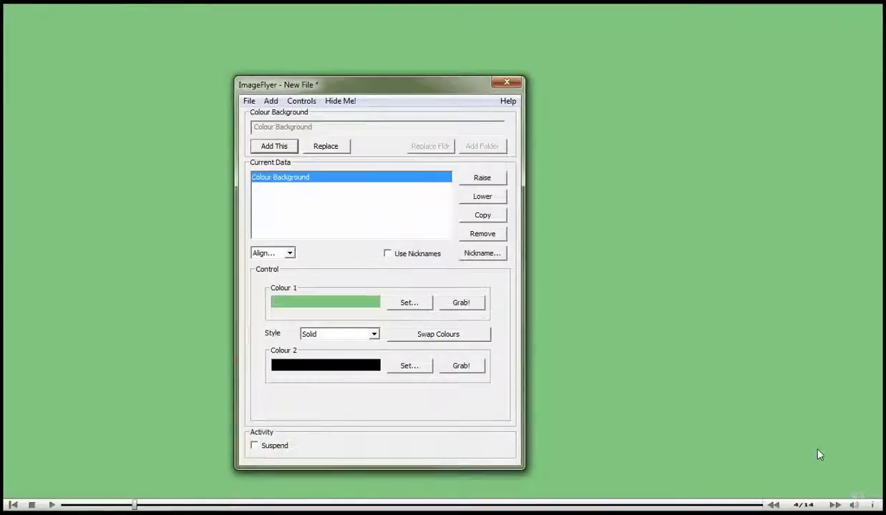
# Start adding a still image and browse to the Demo Logos folder inside imageflyer's Demo Content folder.
pyautogui.click(272, 102)
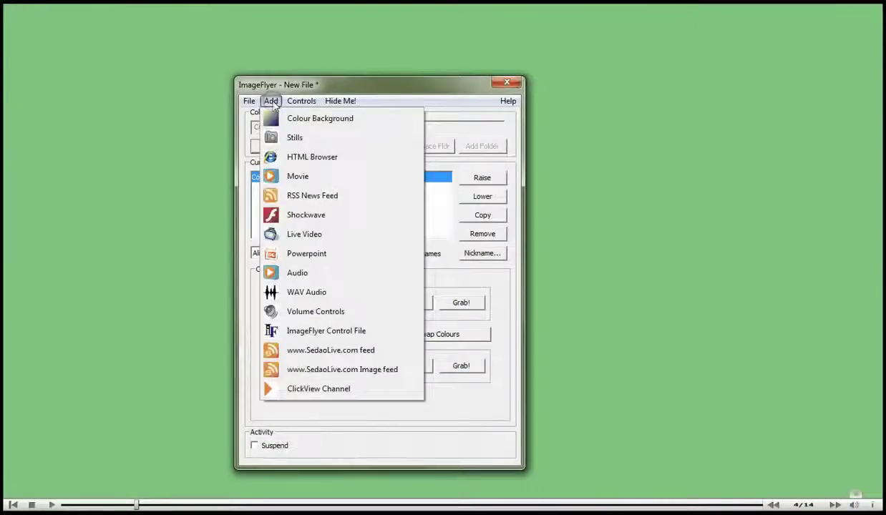
pyautogui.click(290, 137)
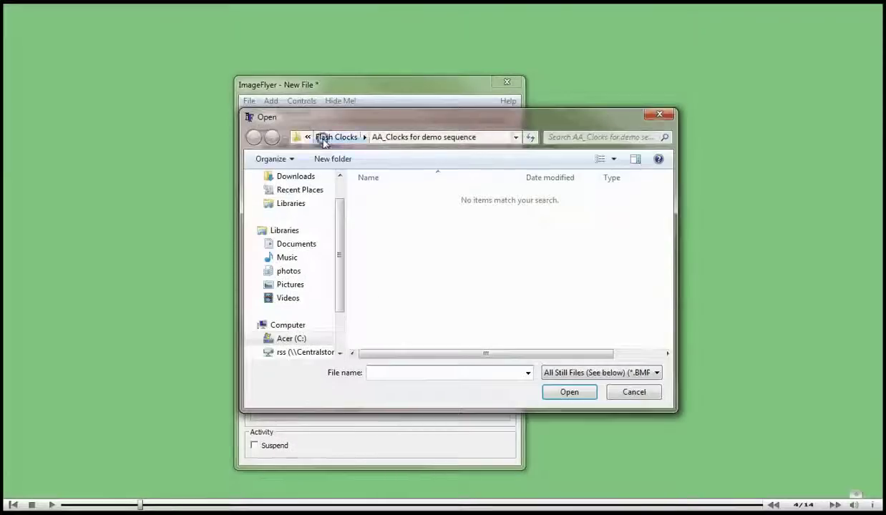
pyautogui.click(324, 138)
pyautogui.click(391, 139)
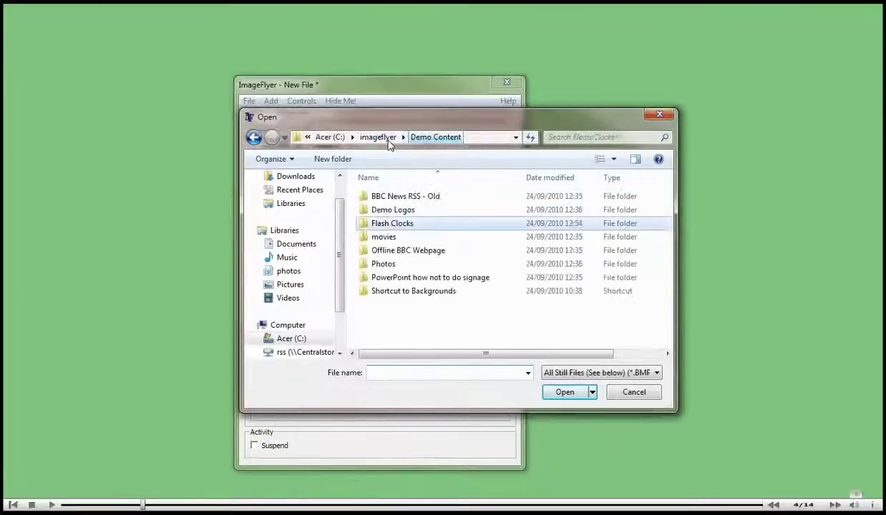
pyautogui.click(330, 137)
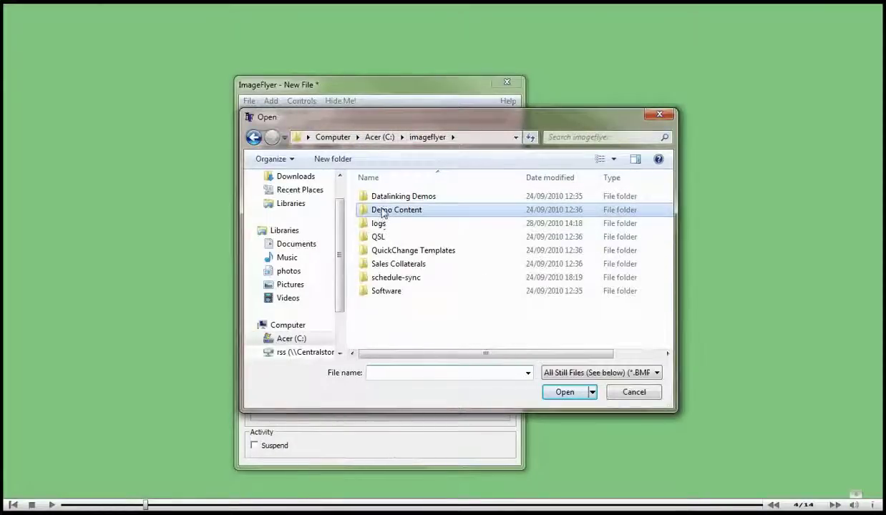
pyautogui.doubleClick(383, 212)
pyautogui.doubleClick(382, 212)
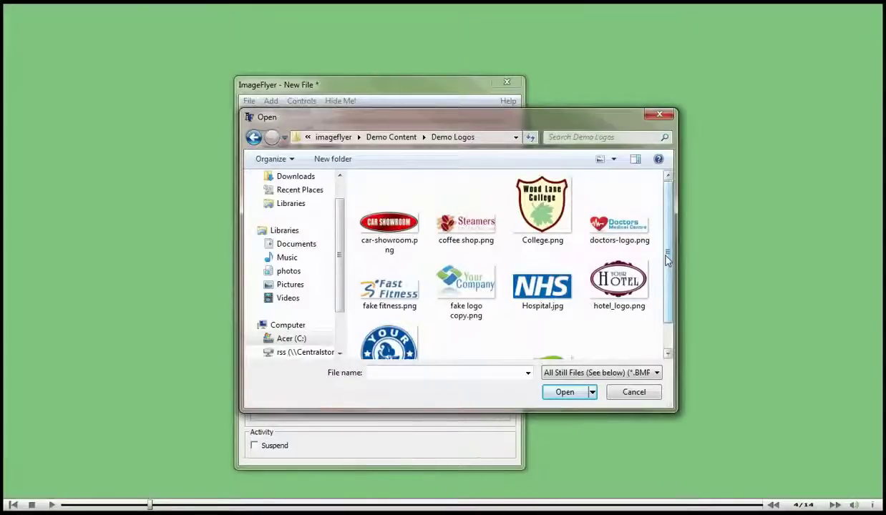
# Add the logo Hospital.jpg, move it to the display's upper-right corner and enlarge it to about 345 × 190 pixels.
pyautogui.scroll(-1, 668, 261)
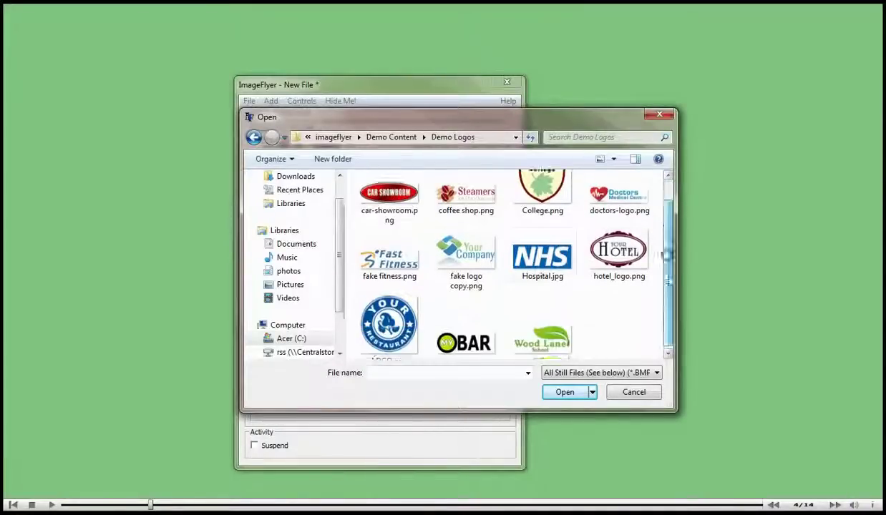
pyautogui.doubleClick(540, 265)
pyautogui.click(277, 148)
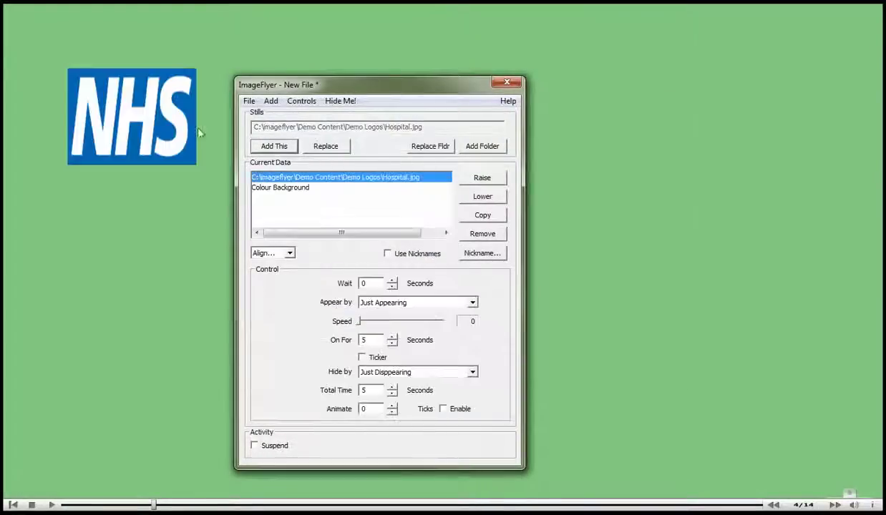
pyautogui.moveTo(198, 135); pyautogui.dragTo(807, 102)
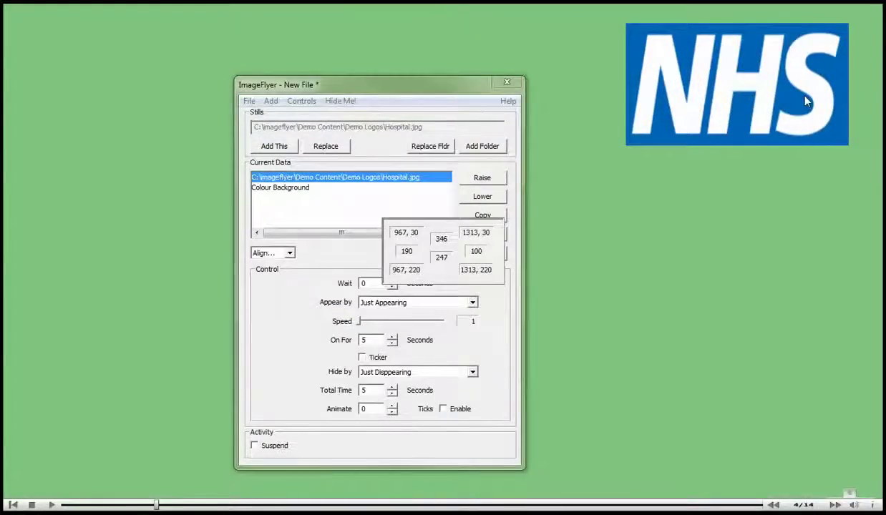
pyautogui.moveTo(807, 102); pyautogui.dragTo(802, 100)
# Set Colour 1 of the colour background by grabbing the blue from the NHS logo.
pyautogui.press('Down')
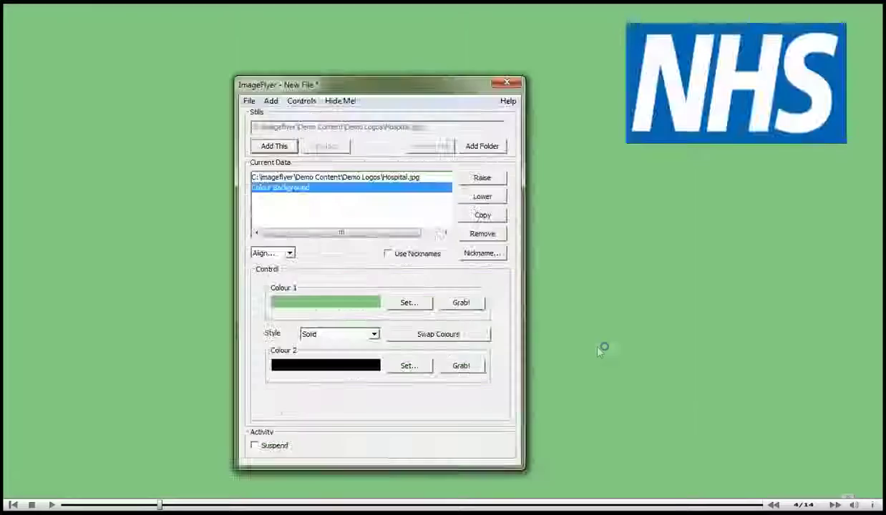
pyautogui.click(462, 304)
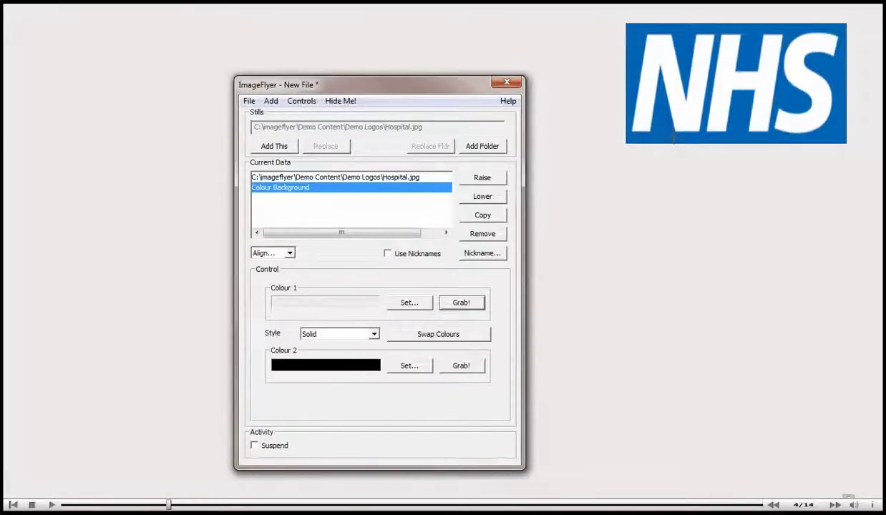
pyautogui.click(672, 140)
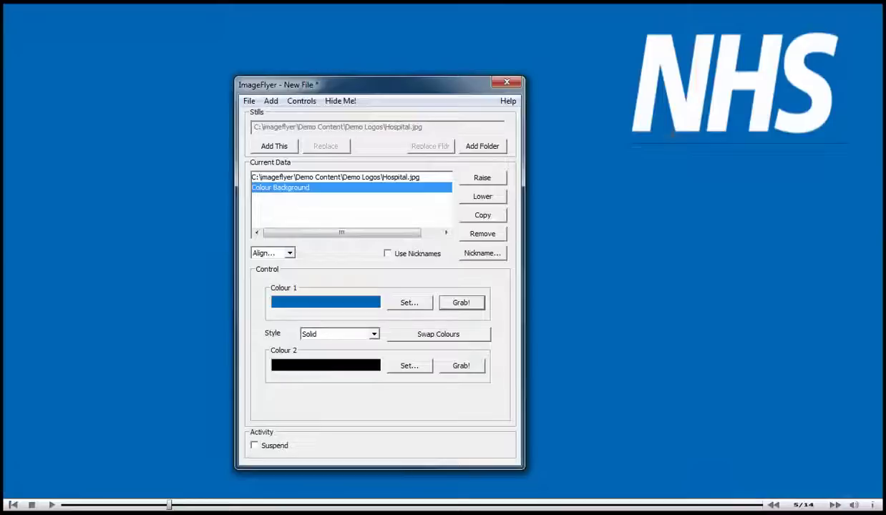
# Add the still hospital - 1.jpg from the Photos folder as a ticker that appears by Sliding Left to Right.
pyautogui.click(271, 101)
pyautogui.click(294, 138)
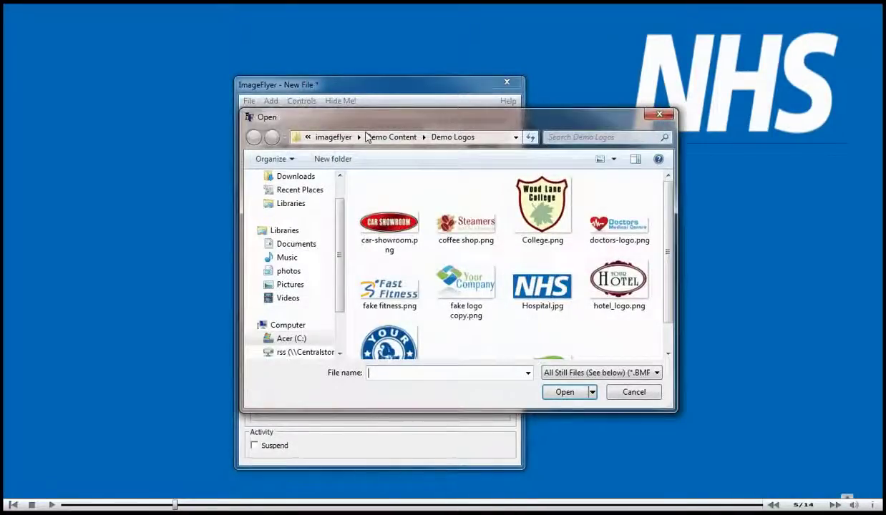
pyautogui.click(377, 139)
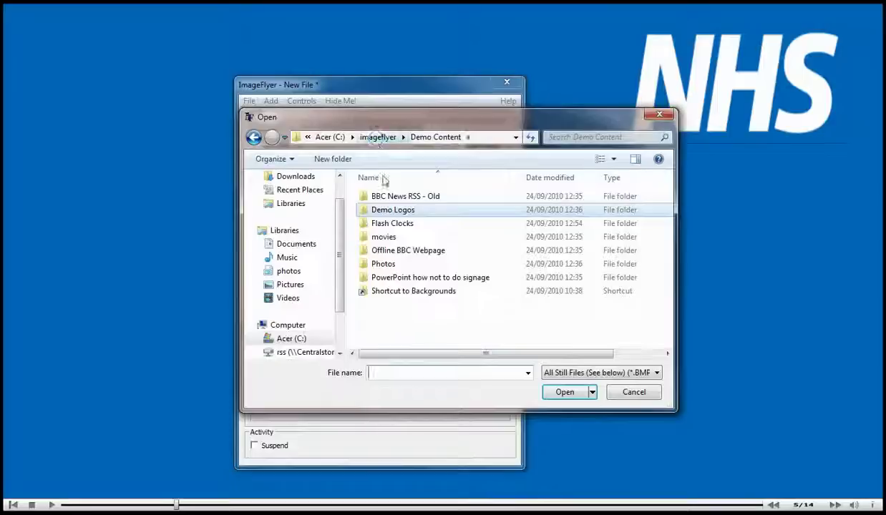
pyautogui.doubleClick(381, 262)
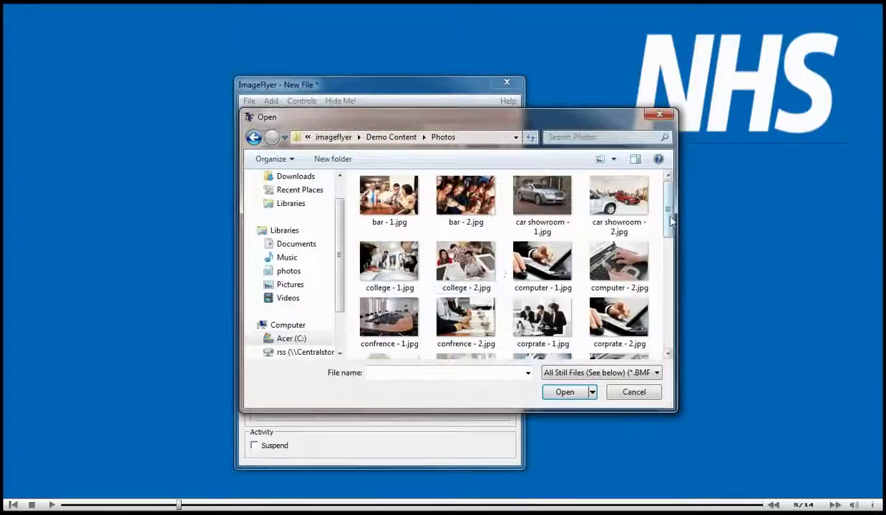
pyautogui.moveTo(670, 222); pyautogui.dragTo(671, 271)
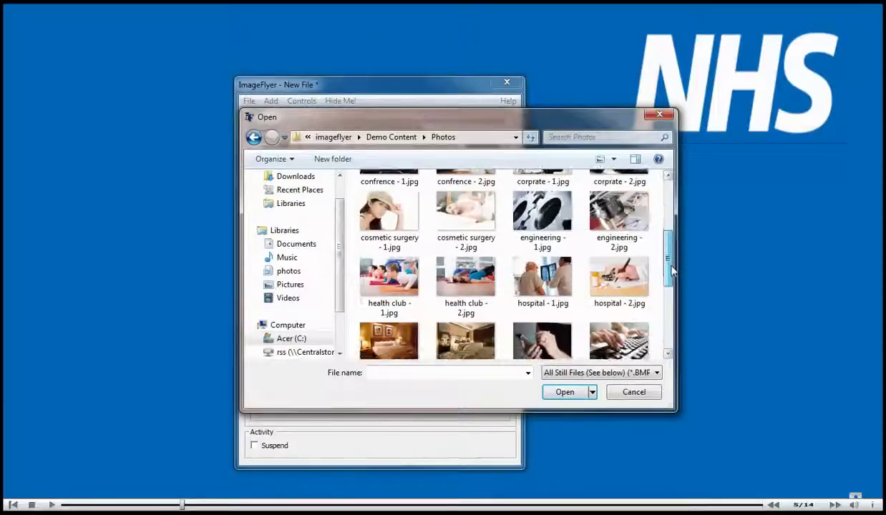
pyautogui.doubleClick(544, 274)
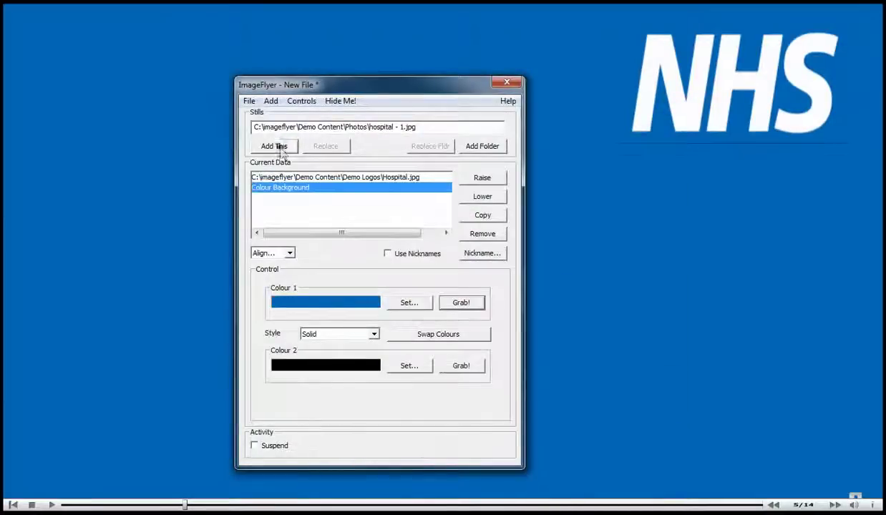
pyautogui.click(281, 148)
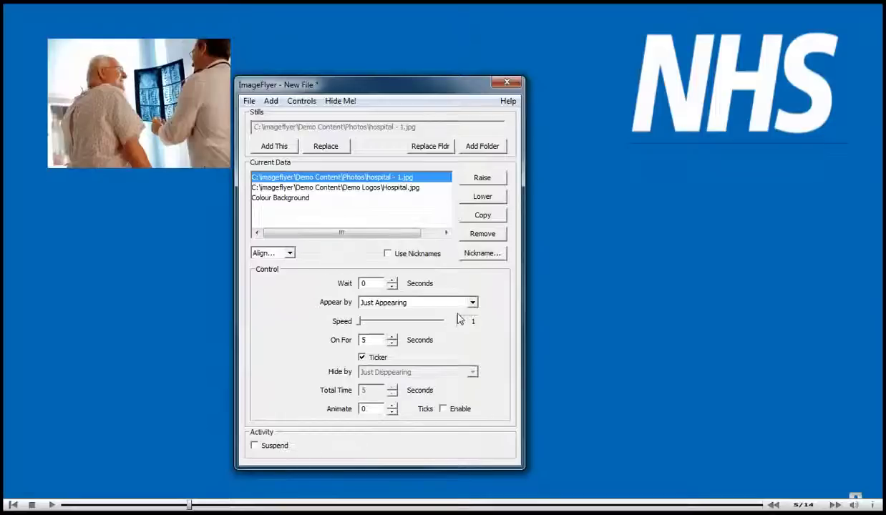
pyautogui.click(473, 304)
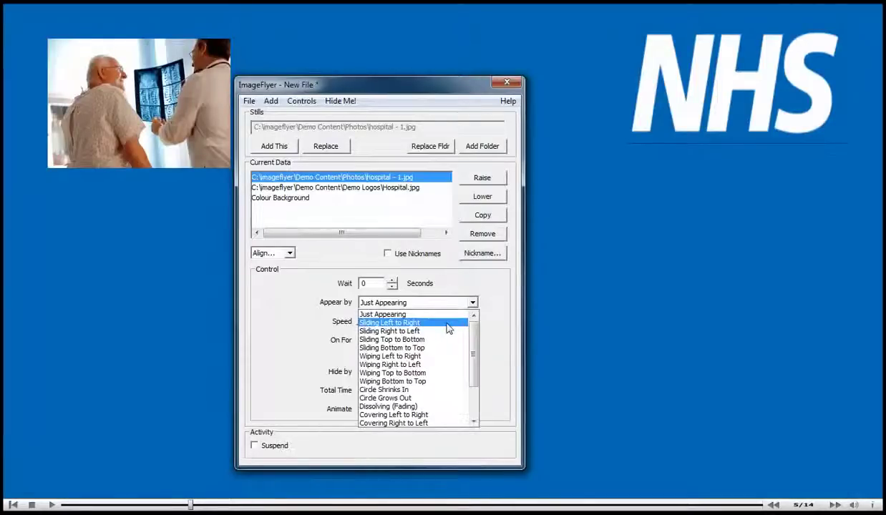
pyautogui.click(448, 328)
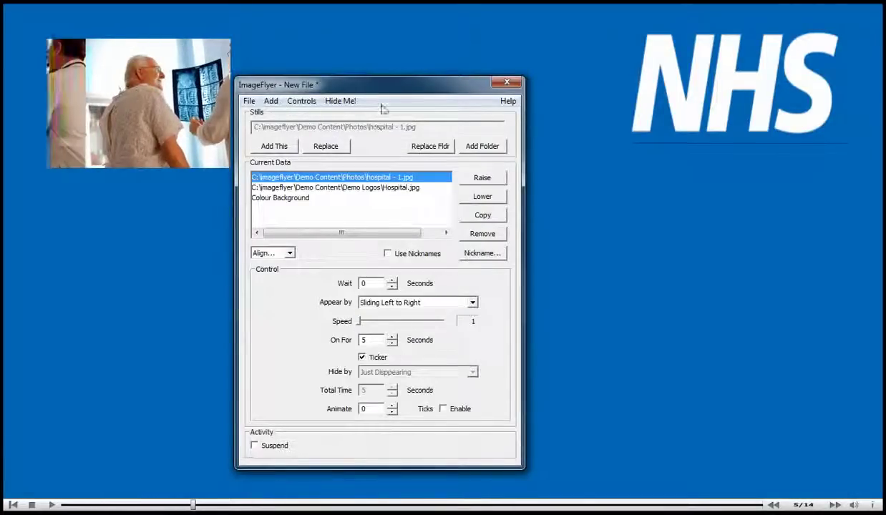
# Add the whole Photos folder as stills and set it as a ticker that appears by Sliding Top to Bottom.
pyautogui.moveTo(390, 86); pyautogui.dragTo(376, 165)
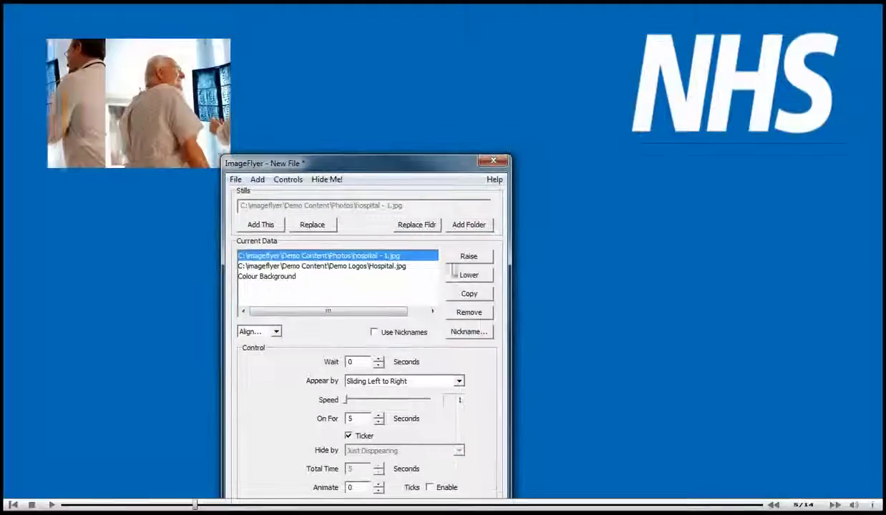
pyautogui.click(467, 226)
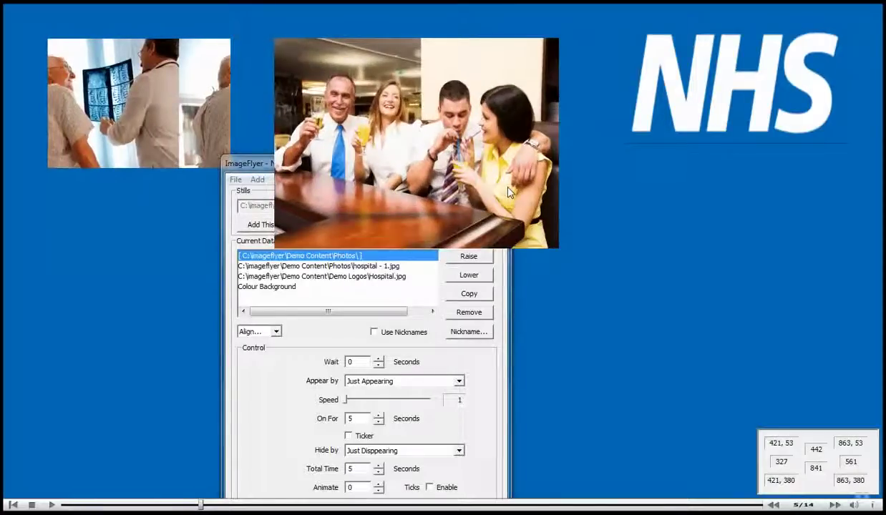
pyautogui.moveTo(322, 163); pyautogui.dragTo(322, 101)
pyautogui.click(349, 373)
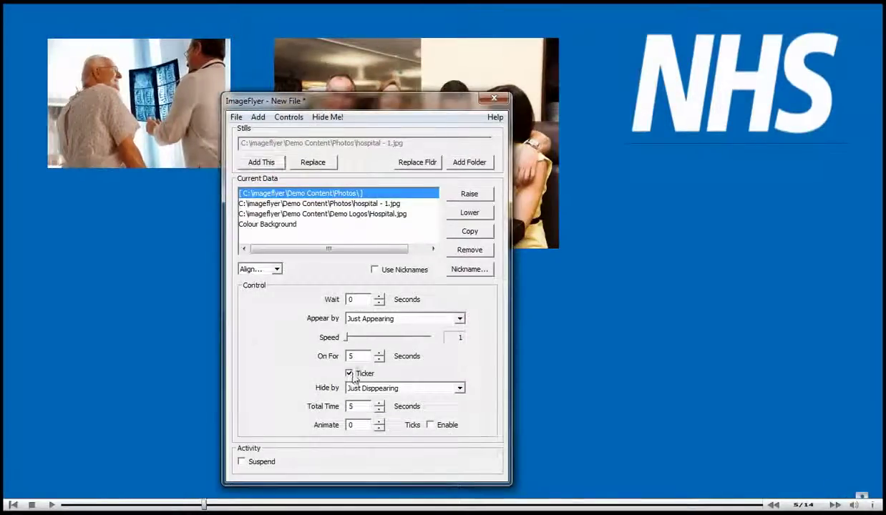
pyautogui.click(447, 318)
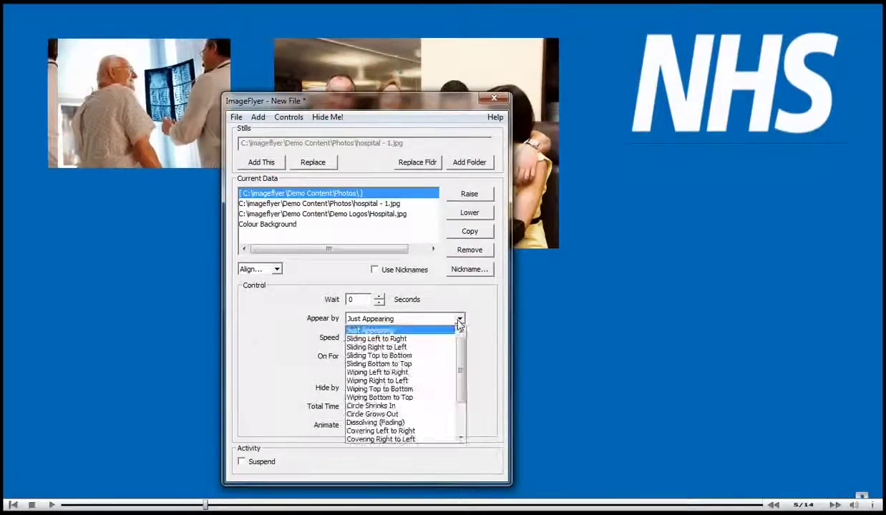
pyautogui.click(411, 355)
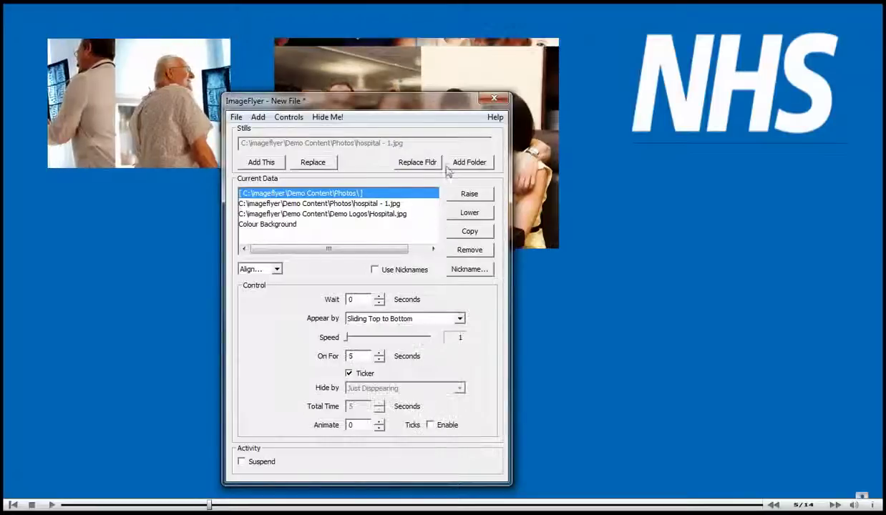
pyautogui.click(257, 117)
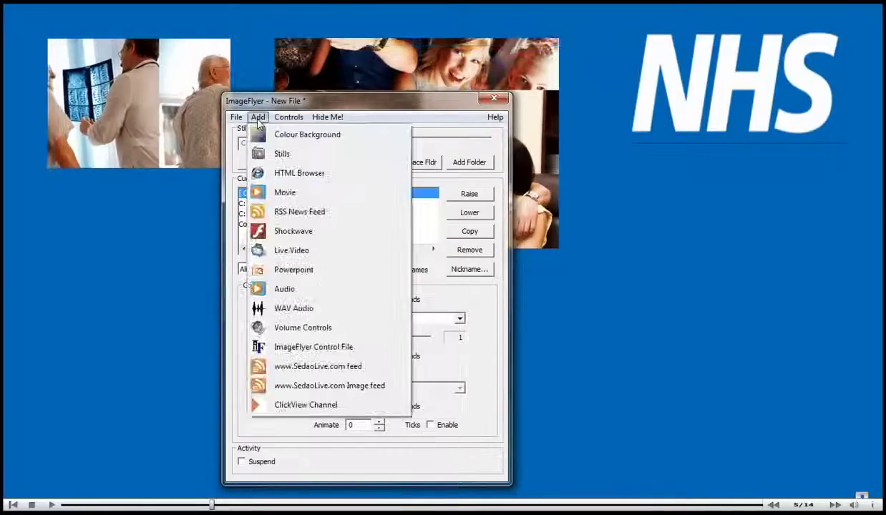
pyautogui.click(275, 173)
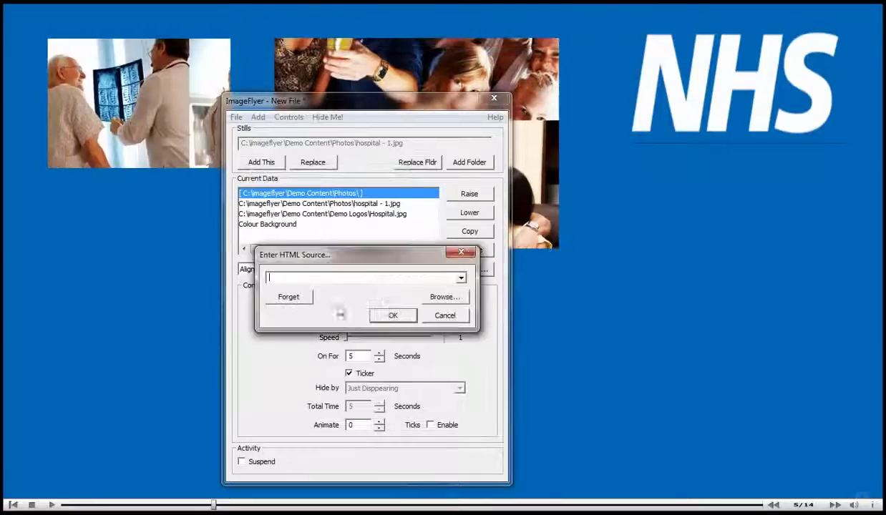
pyautogui.write('www')
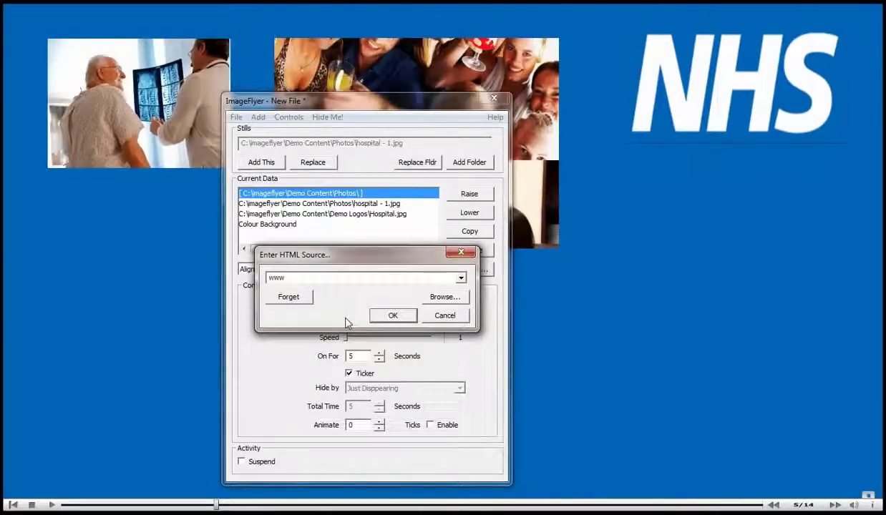
pyautogui.write('.bbc')
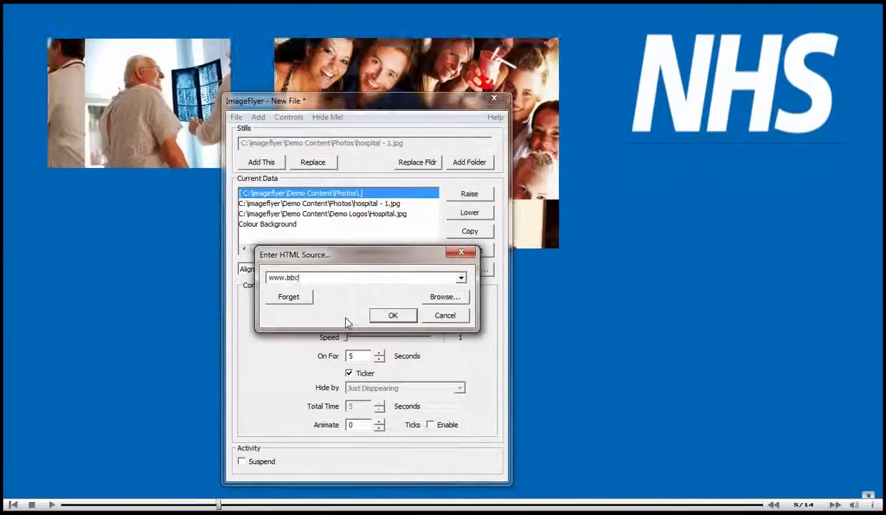
pyautogui.write('.co')
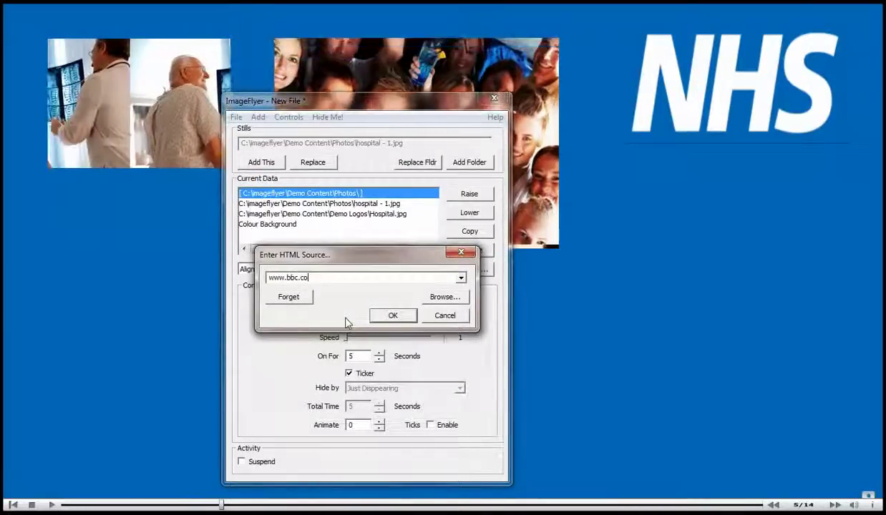
pyautogui.write('.uk')
pyautogui.click(393, 317)
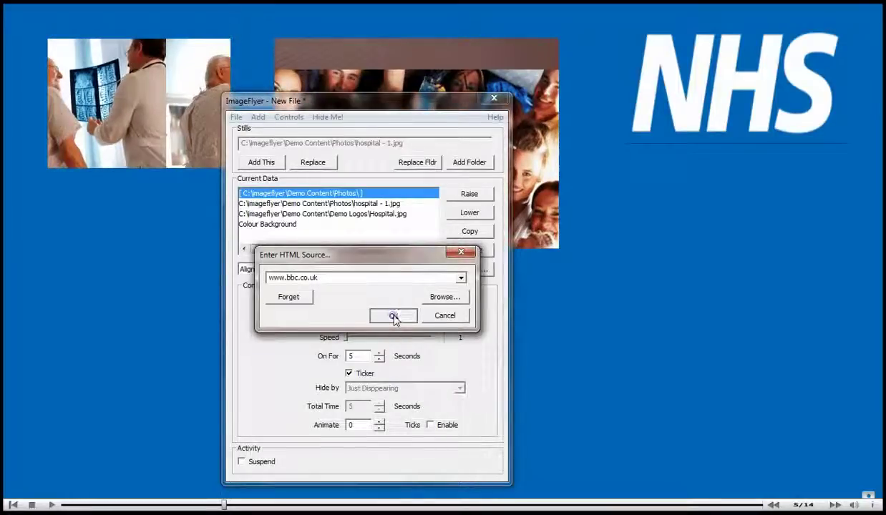
pyautogui.click(261, 162)
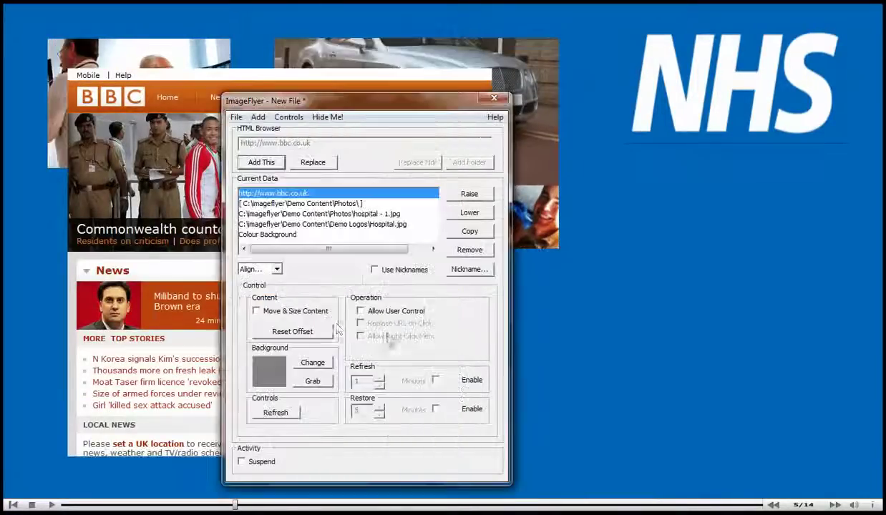
# Shift and crop the BBC web page to its three-day weather forecast, about 303 by 191 pixels, and place it below the NHS logo.
pyautogui.click(257, 311)
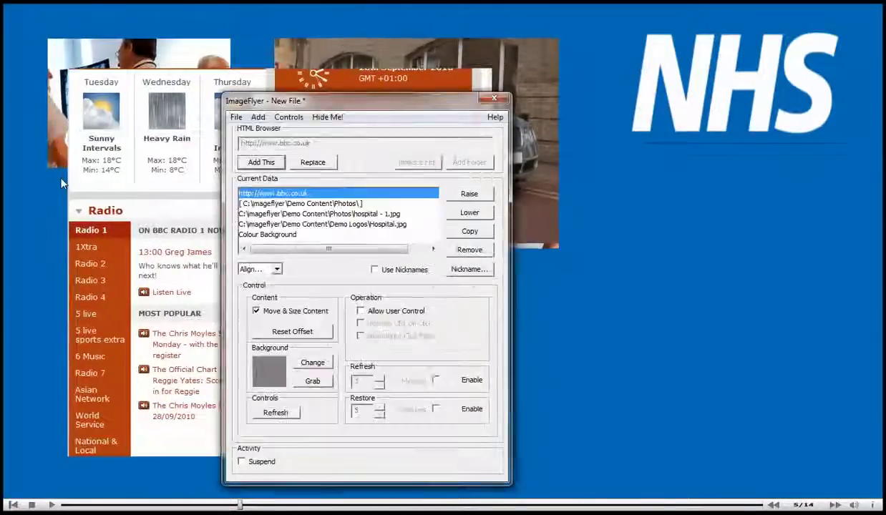
pyautogui.click(257, 311)
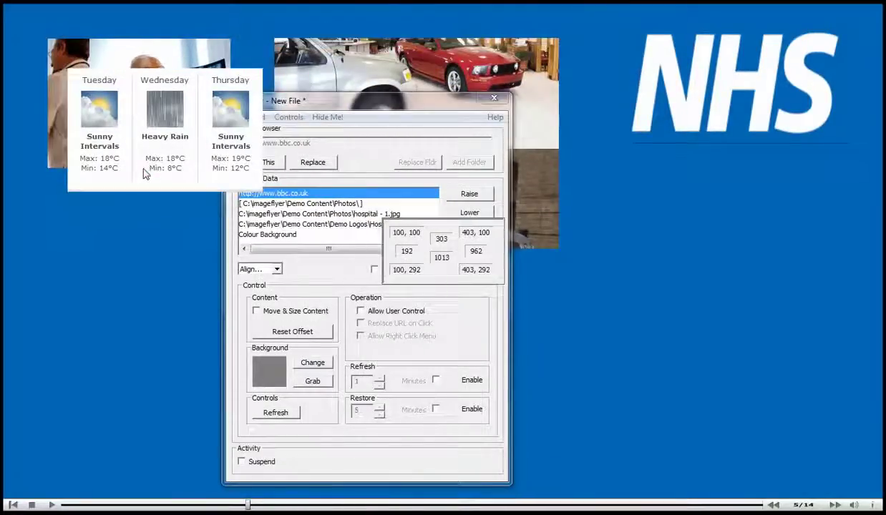
pyautogui.moveTo(144, 173); pyautogui.dragTo(689, 250)
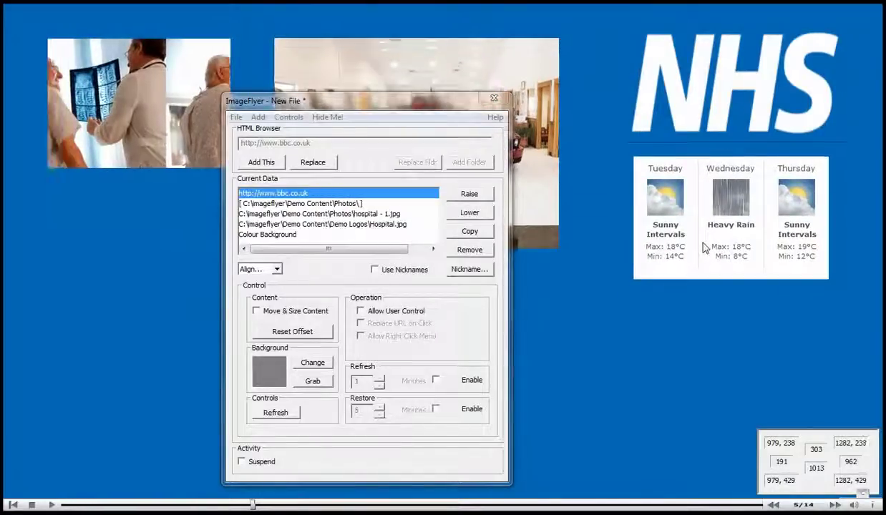
# Add Clock-001.swf from the AA_Clocks for demo sequence folder as a Shockwave element and match its background to the display's blue.
pyautogui.click(258, 117)
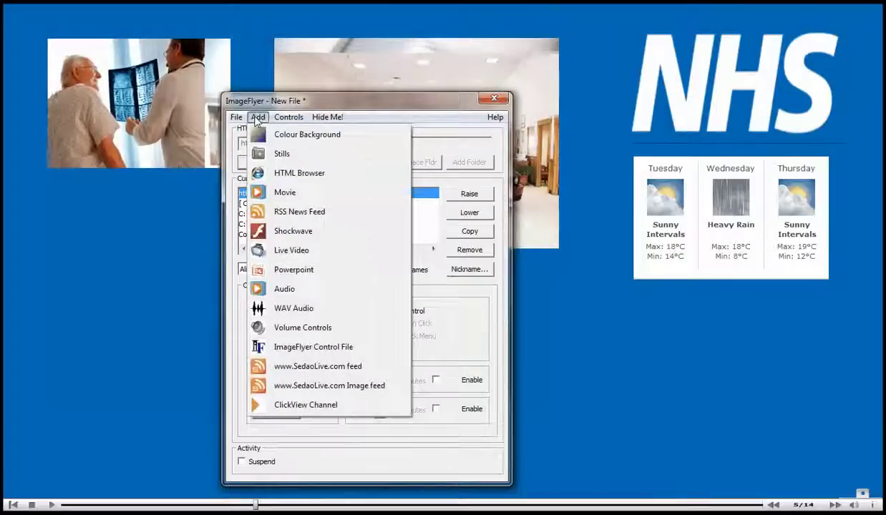
pyautogui.click(279, 236)
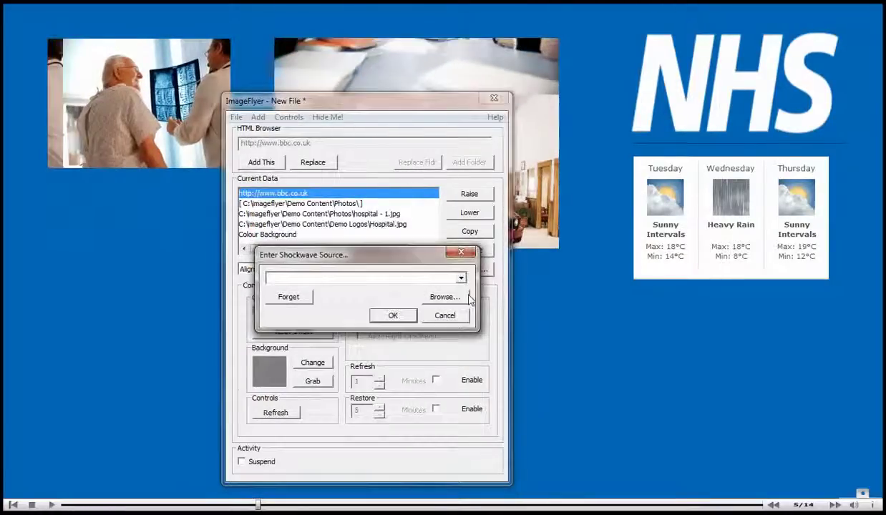
pyautogui.click(443, 298)
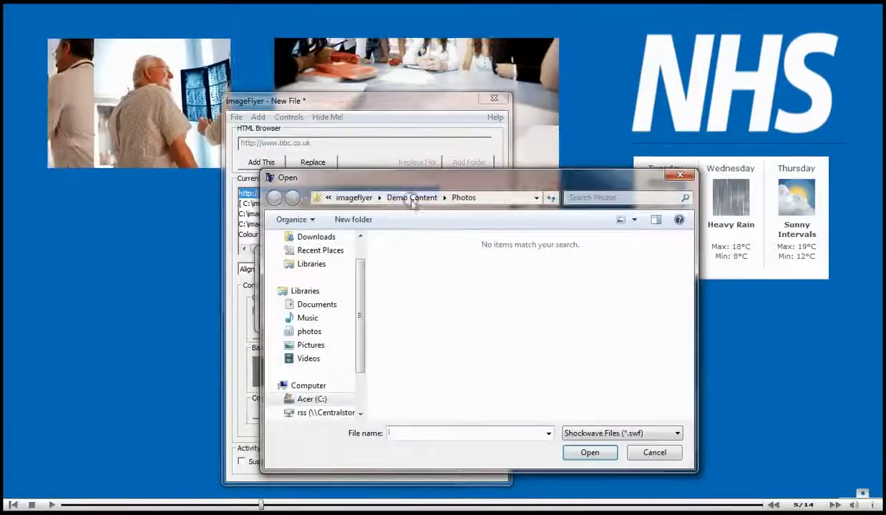
pyautogui.click(414, 198)
pyautogui.doubleClick(418, 285)
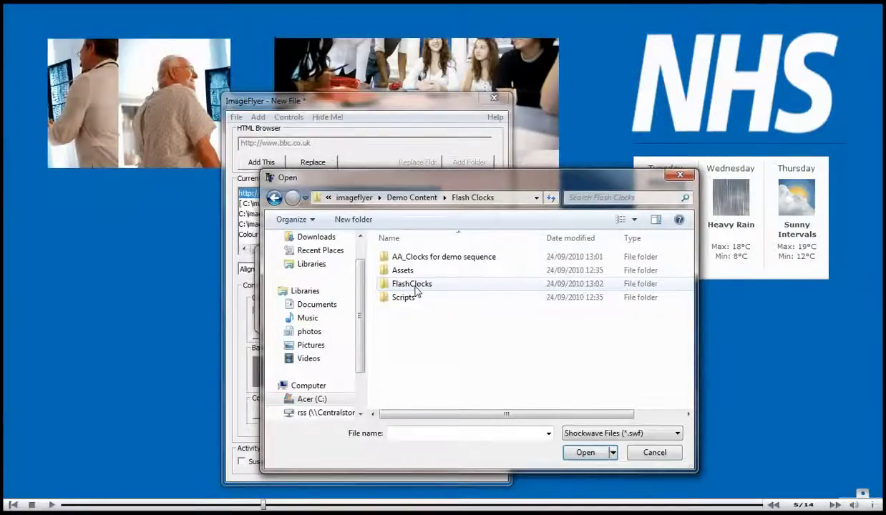
pyautogui.doubleClick(417, 259)
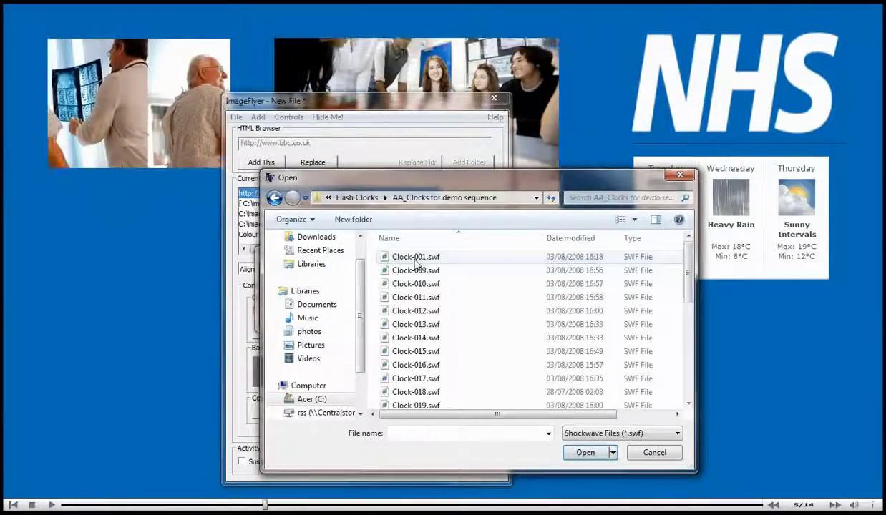
pyautogui.doubleClick(415, 259)
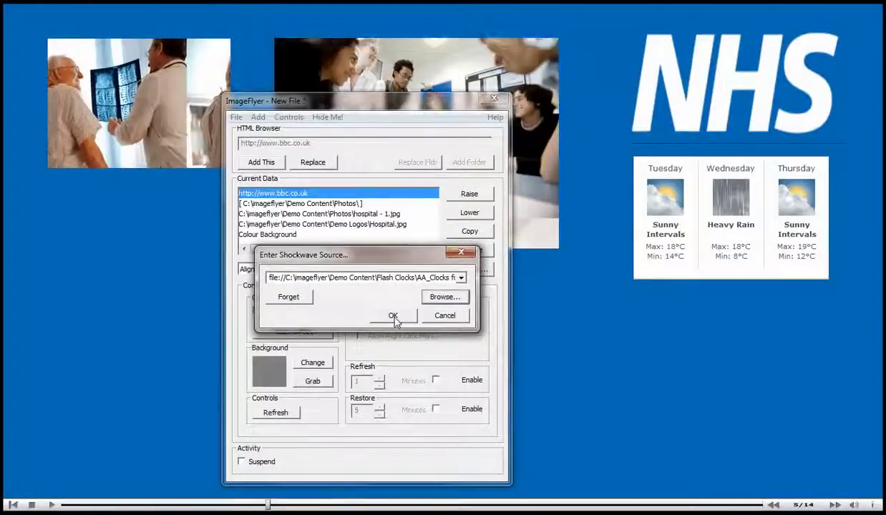
pyautogui.click(393, 316)
pyautogui.click(268, 164)
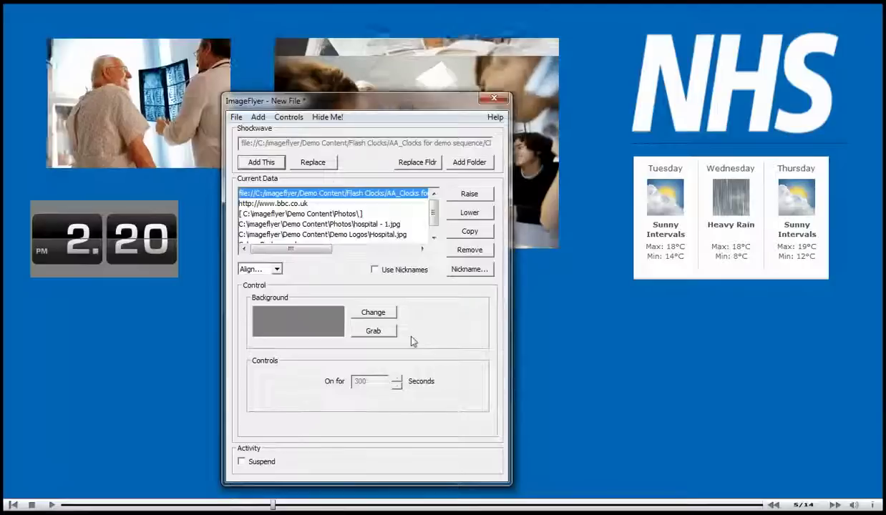
pyautogui.click(373, 331)
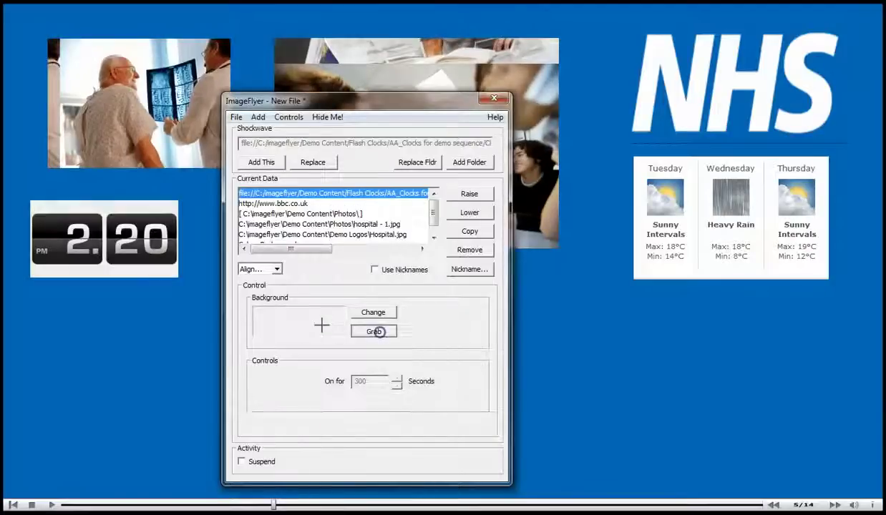
# Add the whole clocks folder as Shockwave below the weather forecast, showing each clock for 3 seconds on the display's grabbed blue background.
pyautogui.click(467, 163)
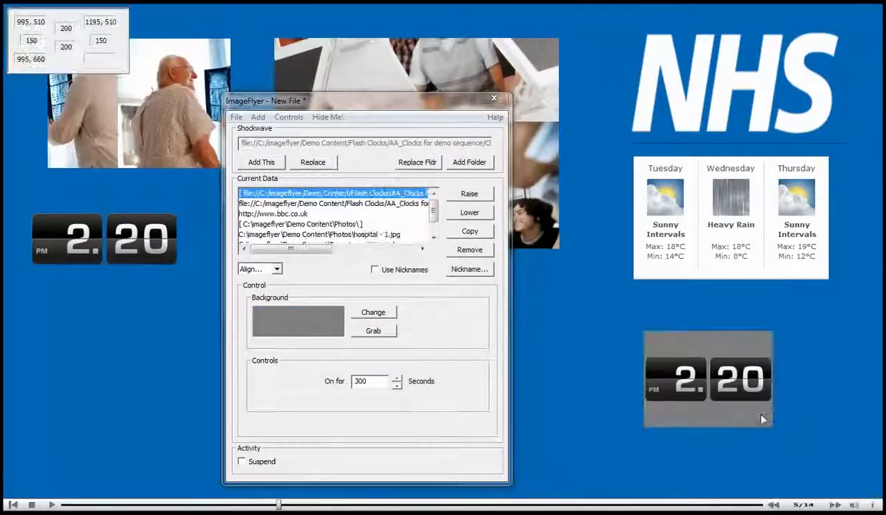
pyautogui.click(374, 382)
pyautogui.doubleClick(374, 381)
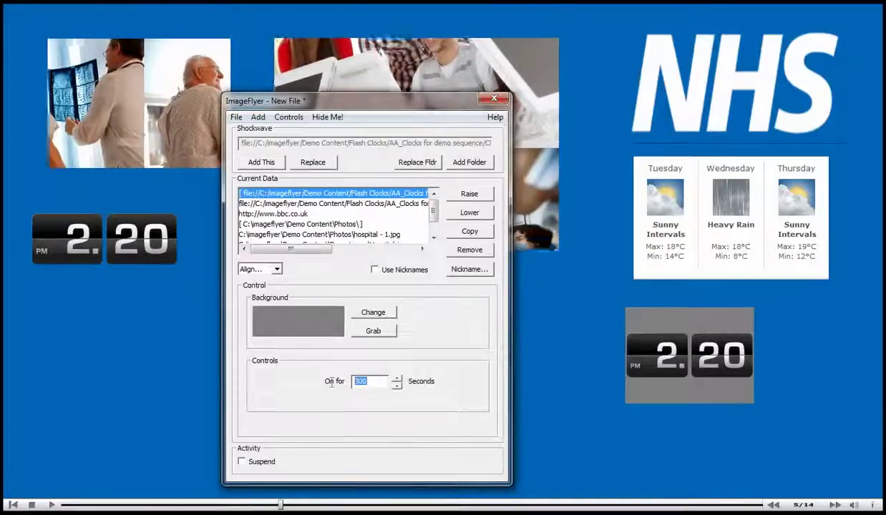
pyautogui.write('3')
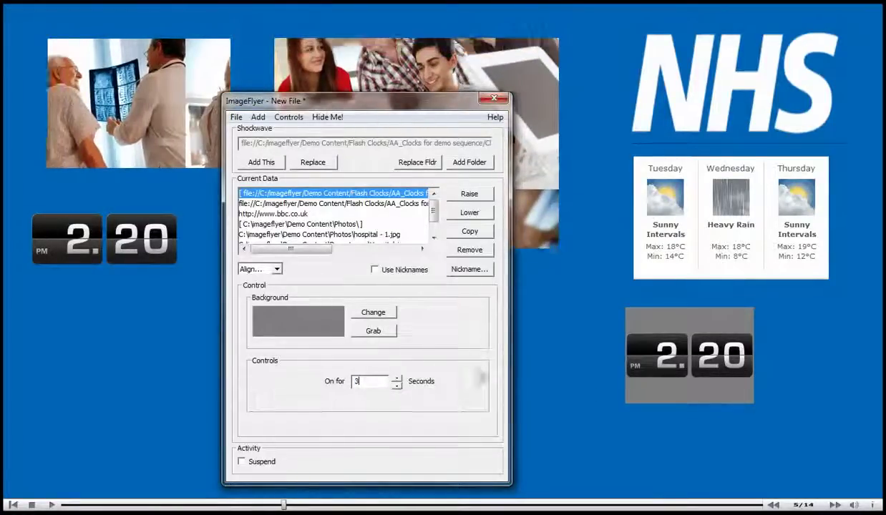
pyautogui.click(373, 331)
pyautogui.click(653, 383)
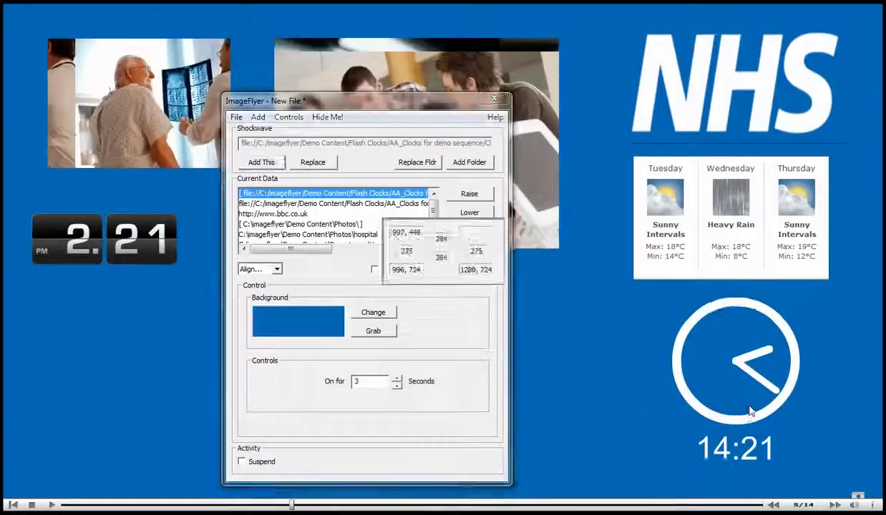
# Add the movie Demo News Movie.mpg from the movies folder in Demo Content, placed below the digital flip clock.
pyautogui.click(259, 118)
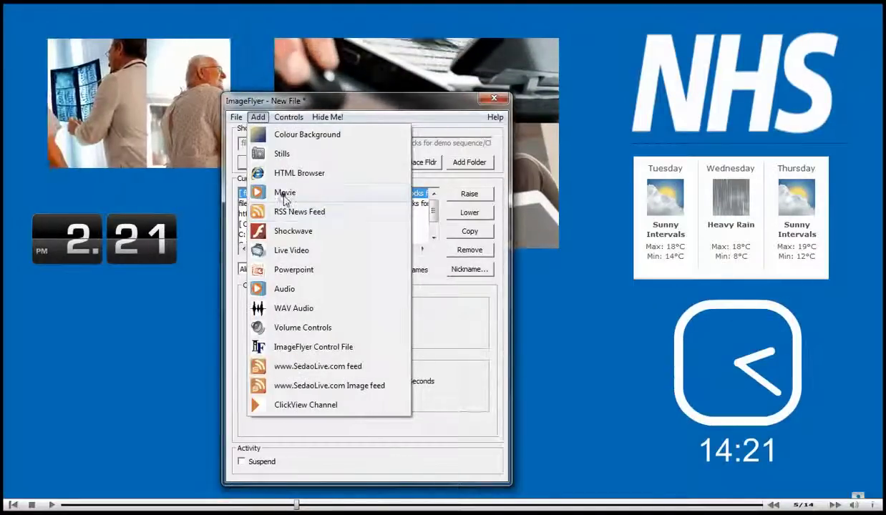
pyautogui.click(285, 192)
pyautogui.click(438, 299)
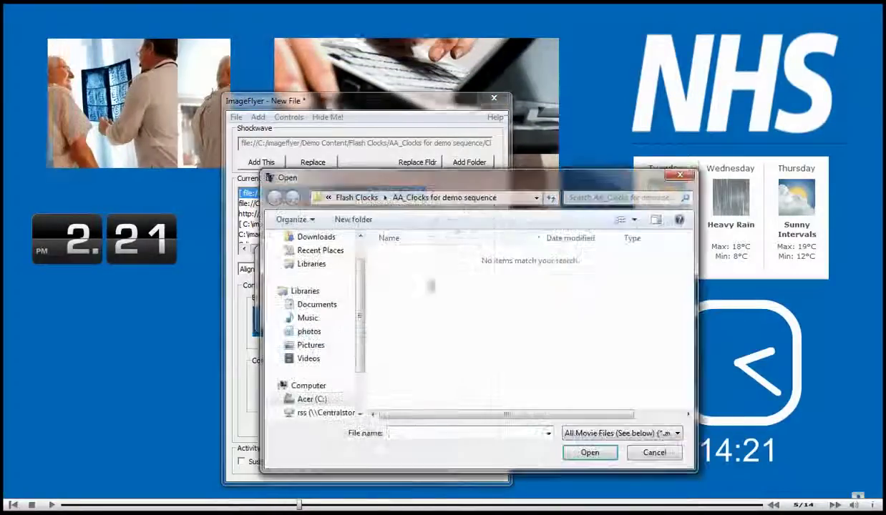
pyautogui.click(358, 198)
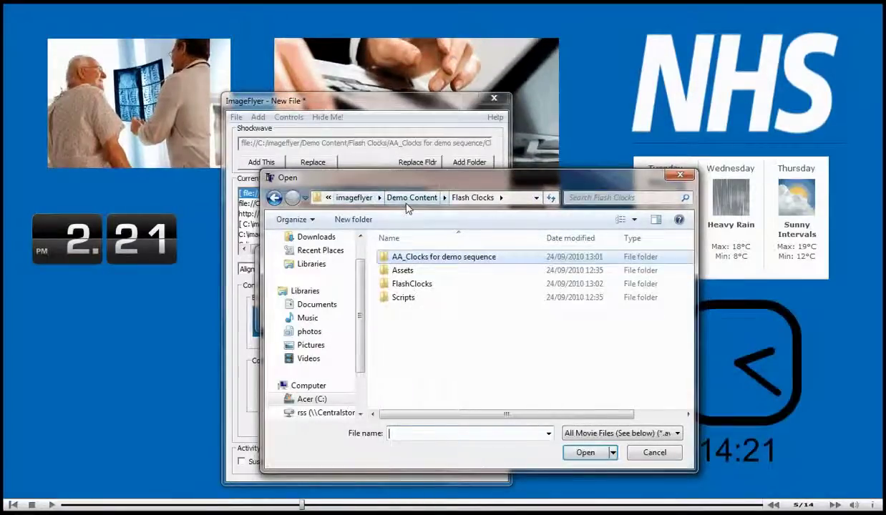
pyautogui.click(411, 197)
pyautogui.doubleClick(406, 300)
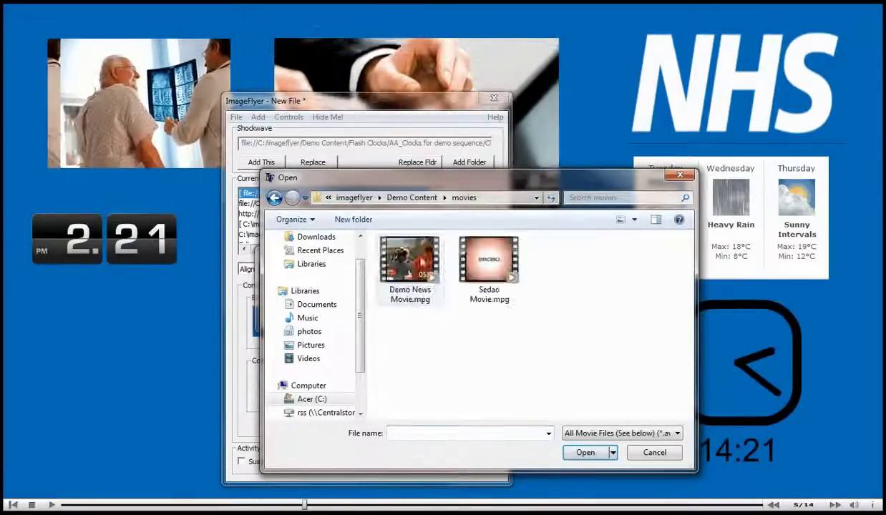
pyautogui.click(412, 263)
pyautogui.doubleClick(412, 263)
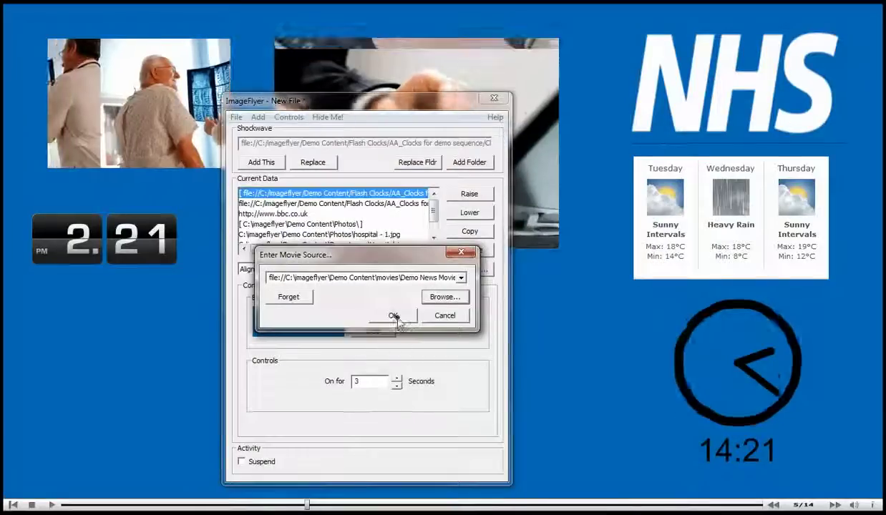
pyautogui.click(393, 315)
pyautogui.moveTo(330, 108); pyautogui.dragTo(453, 92)
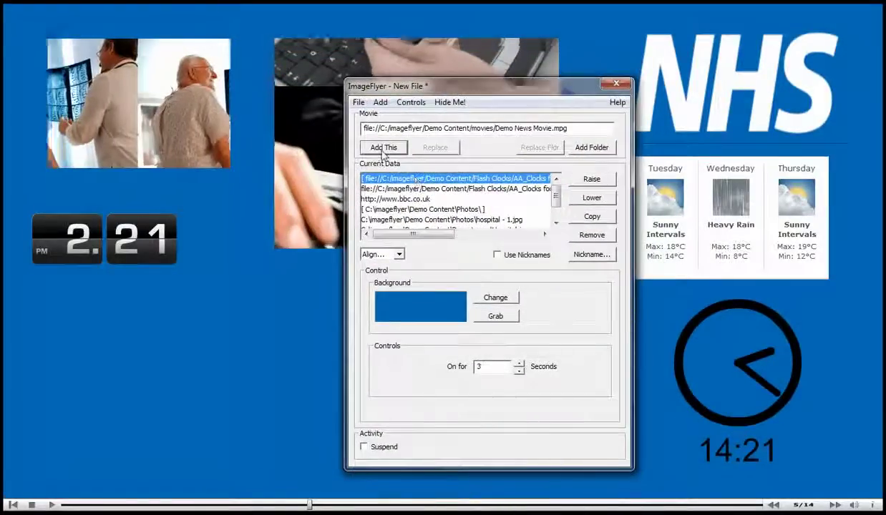
pyautogui.click(383, 148)
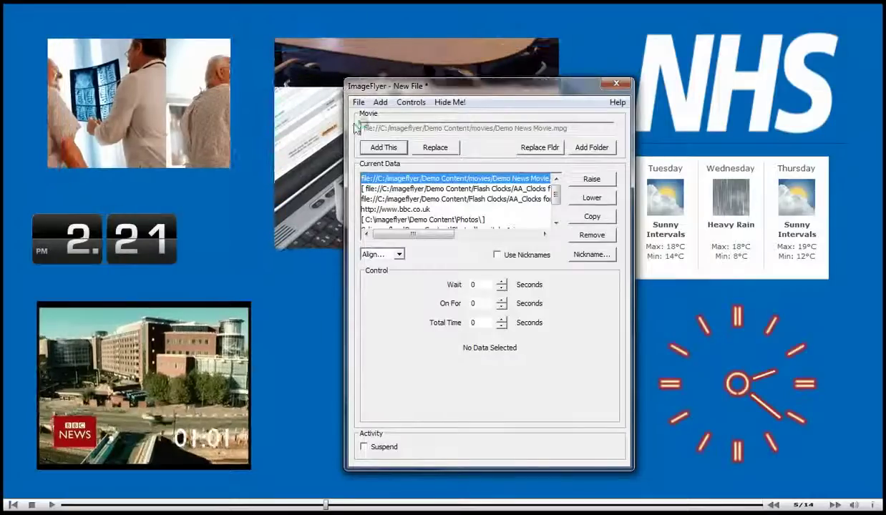
pyautogui.click(380, 102)
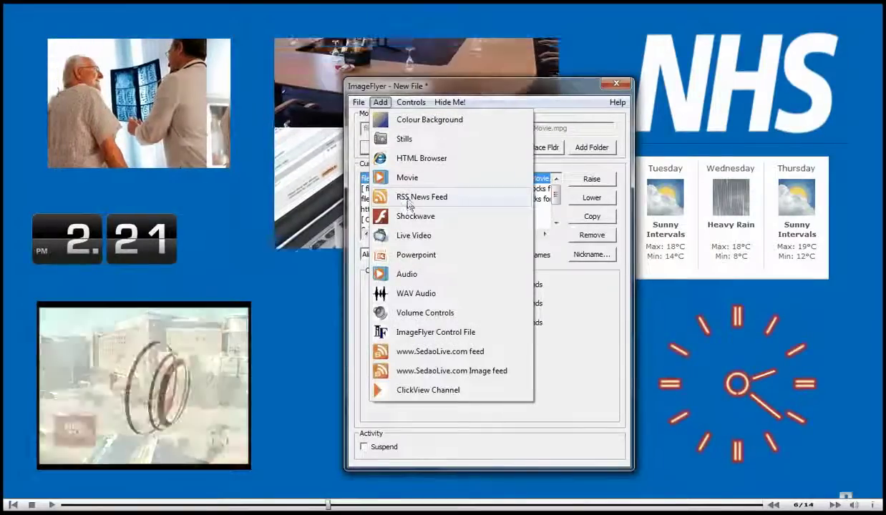
pyautogui.click(408, 202)
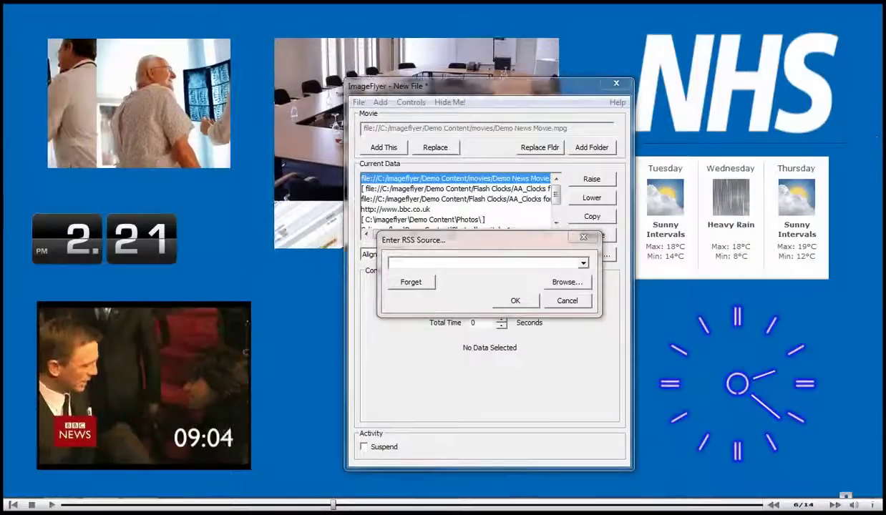
pyautogui.click(429, 262)
pyautogui.write('http://feeds.bbci.co.uk/news/rss.xml')
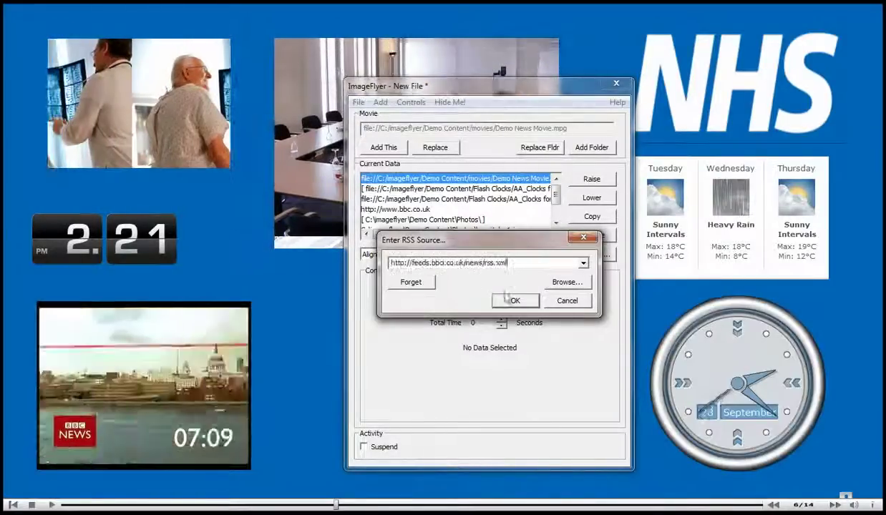
pyautogui.click(514, 301)
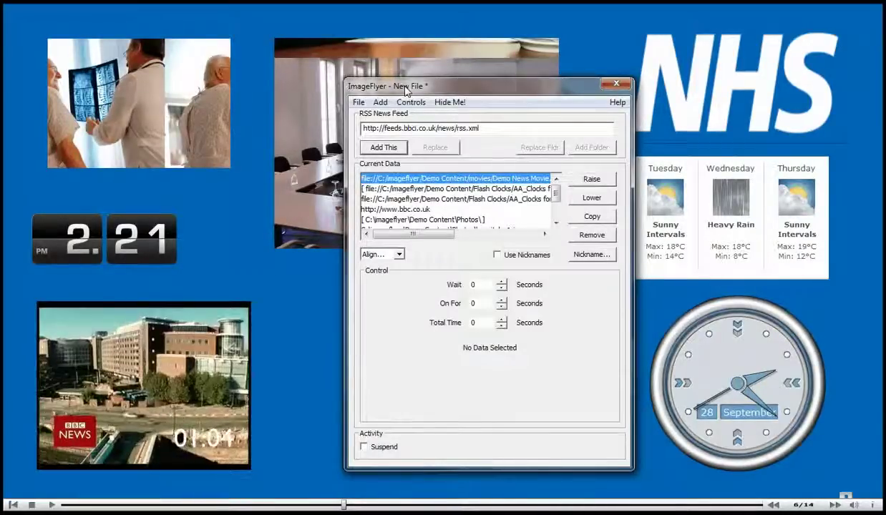
pyautogui.moveTo(501, 111); pyautogui.dragTo(706, 222)
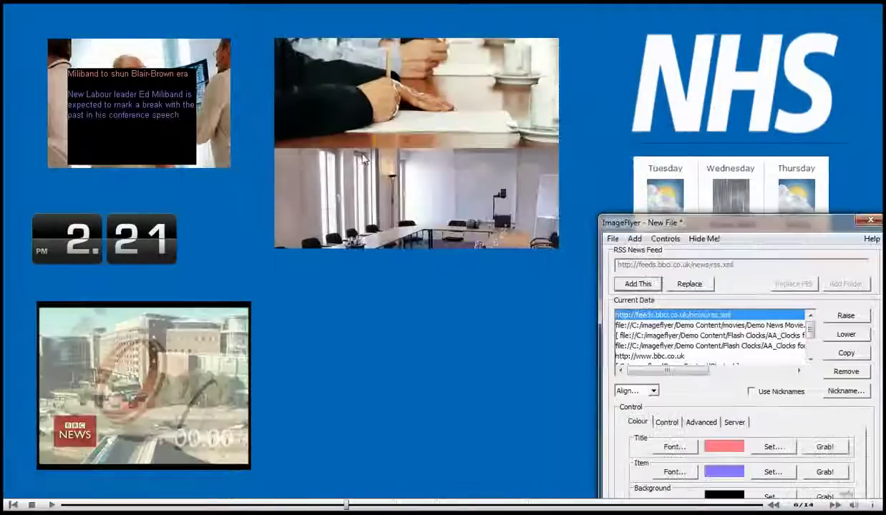
pyautogui.moveTo(124, 96); pyautogui.dragTo(502, 274)
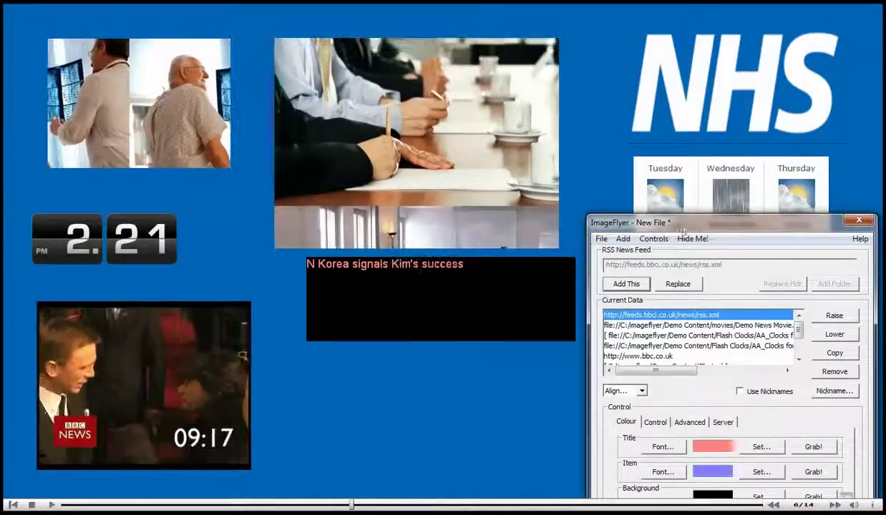
# Grab the display's blue for the RSS feed's background and white for its item and title text.
pyautogui.moveTo(686, 226); pyautogui.dragTo(734, 157)
pyautogui.click(860, 428)
pyautogui.click(538, 442)
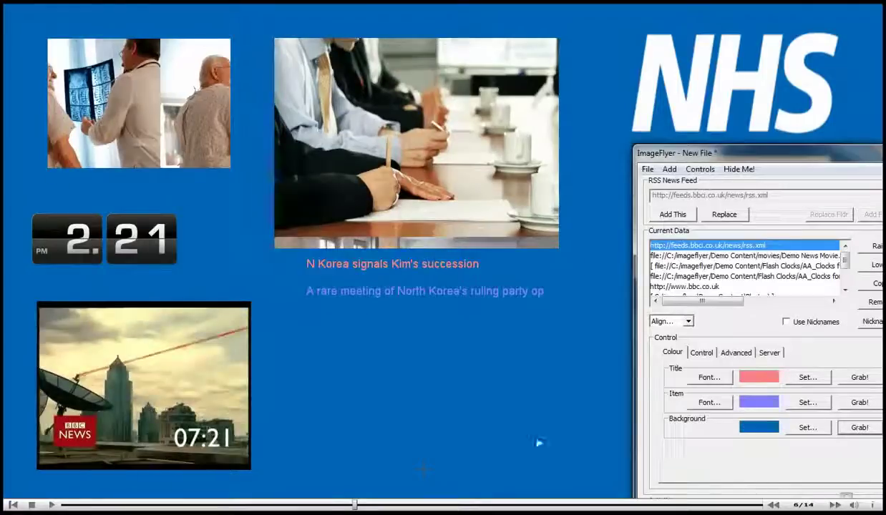
pyautogui.click(848, 399)
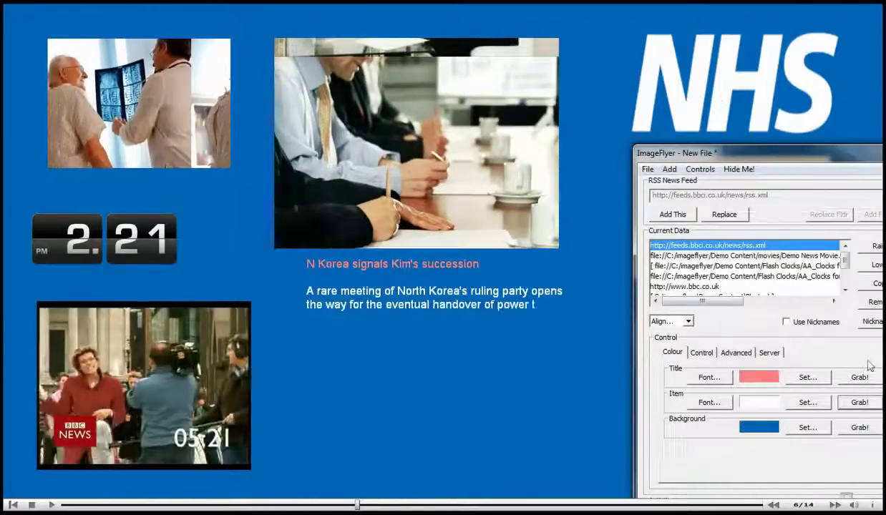
pyautogui.click(858, 376)
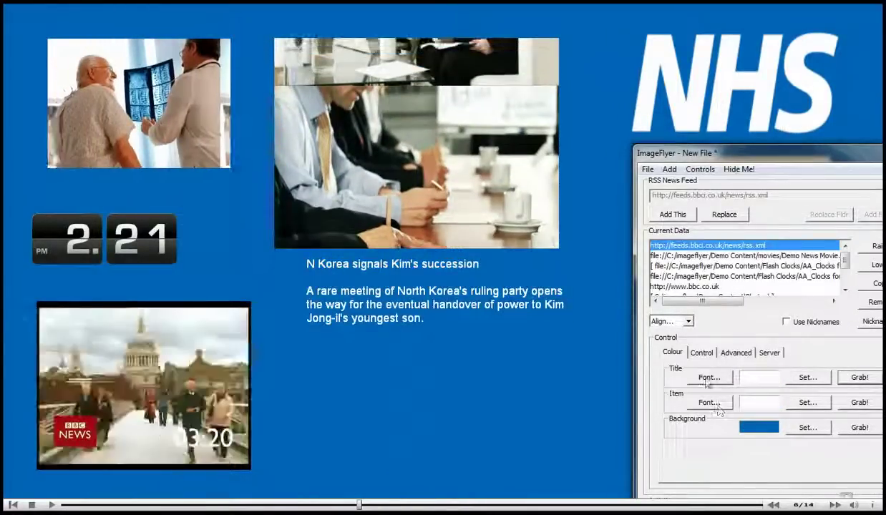
# Set the RSS feed's title font style to Bold and the feed's text justification to Centre.
pyautogui.click(708, 378)
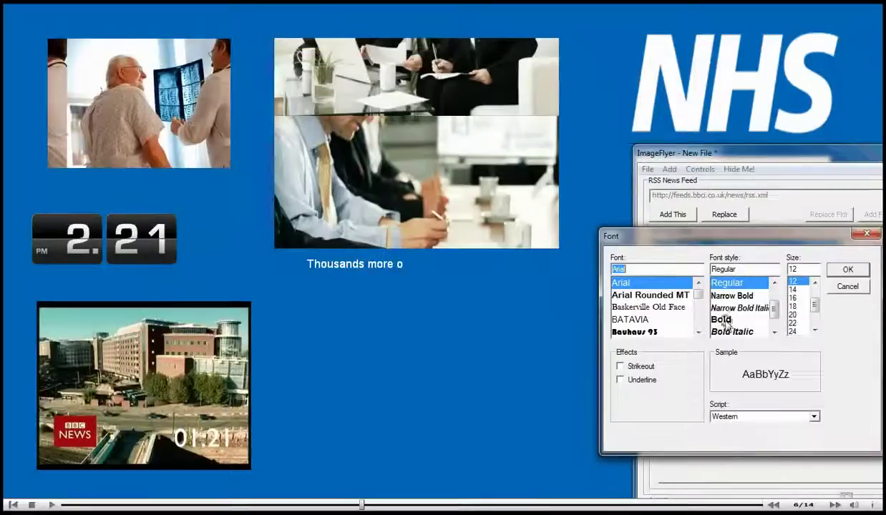
pyautogui.click(723, 320)
pyautogui.click(845, 270)
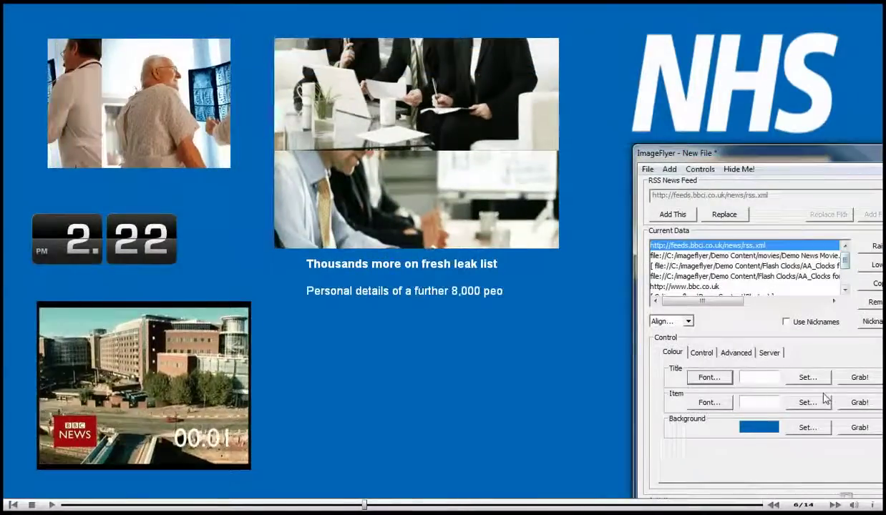
pyautogui.click(703, 352)
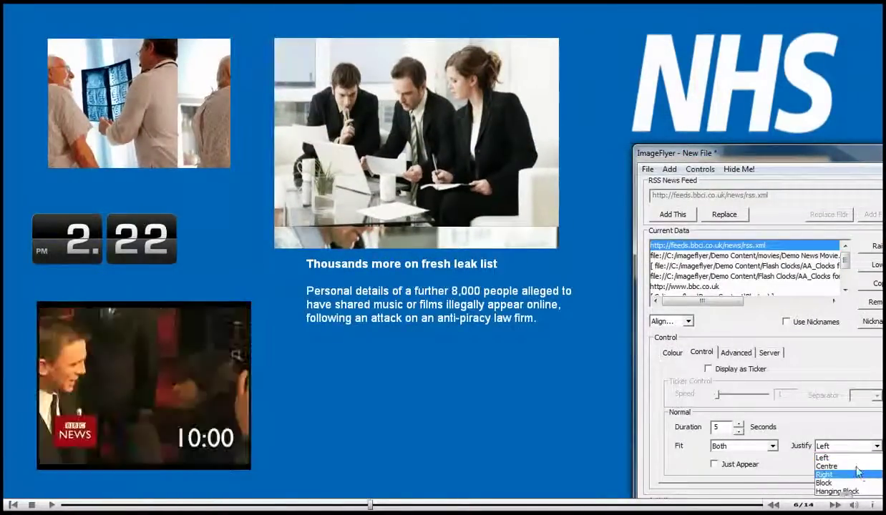
pyautogui.click(857, 467)
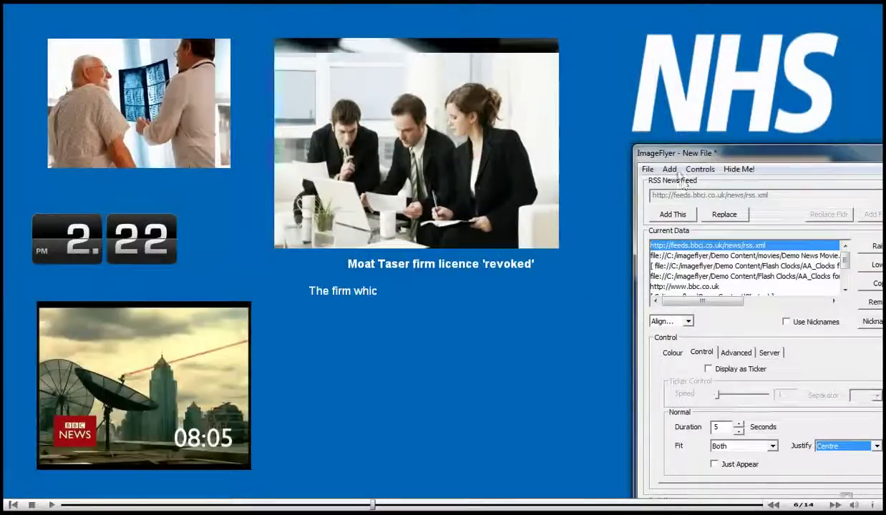
pyautogui.click(669, 170)
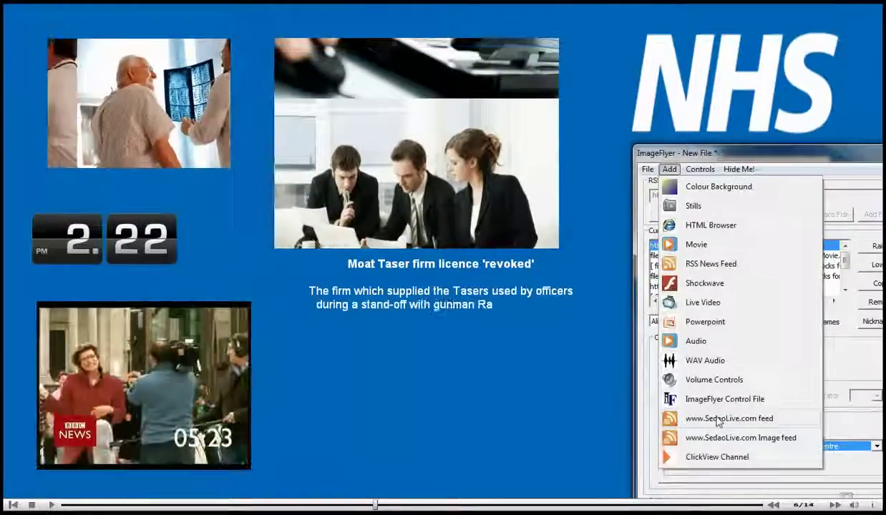
pyautogui.click(718, 420)
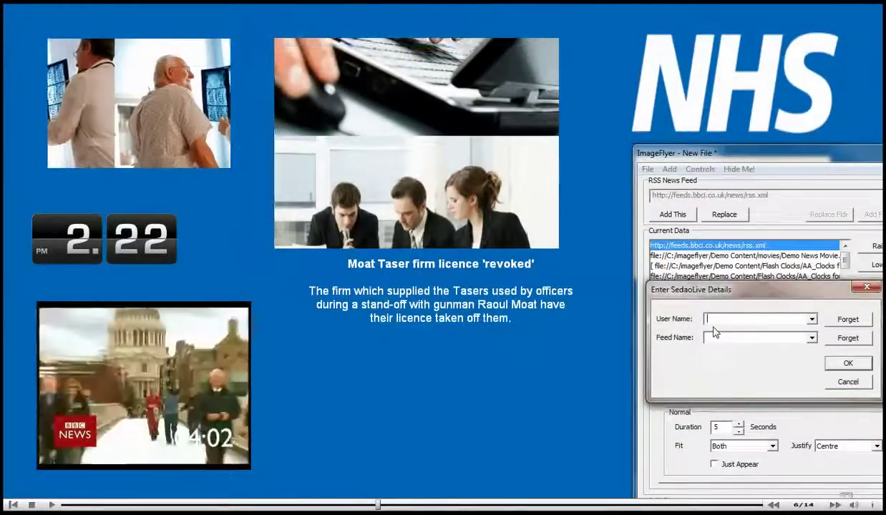
pyautogui.write('company')
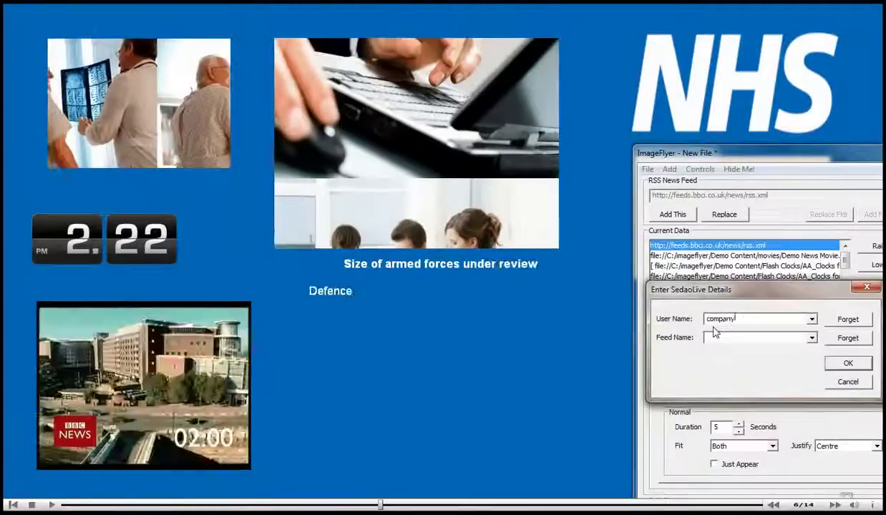
pyautogui.write('x')
pyautogui.click(712, 337)
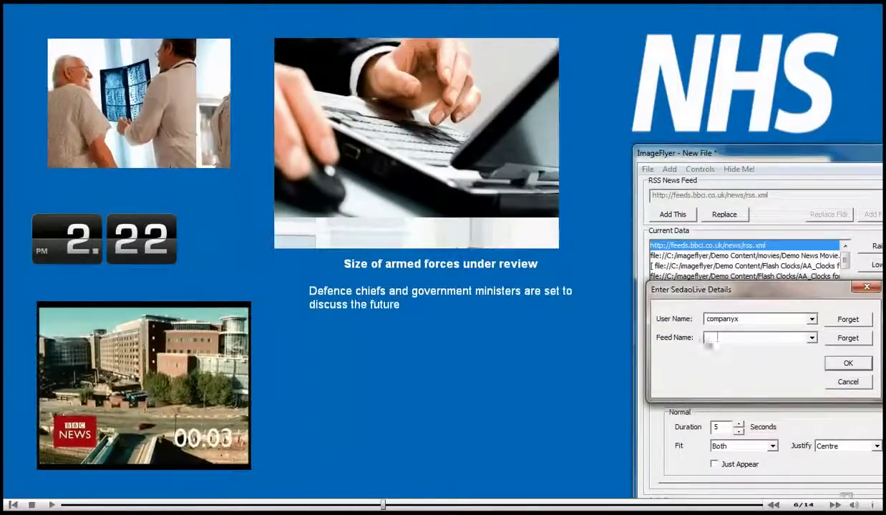
pyautogui.write('rec')
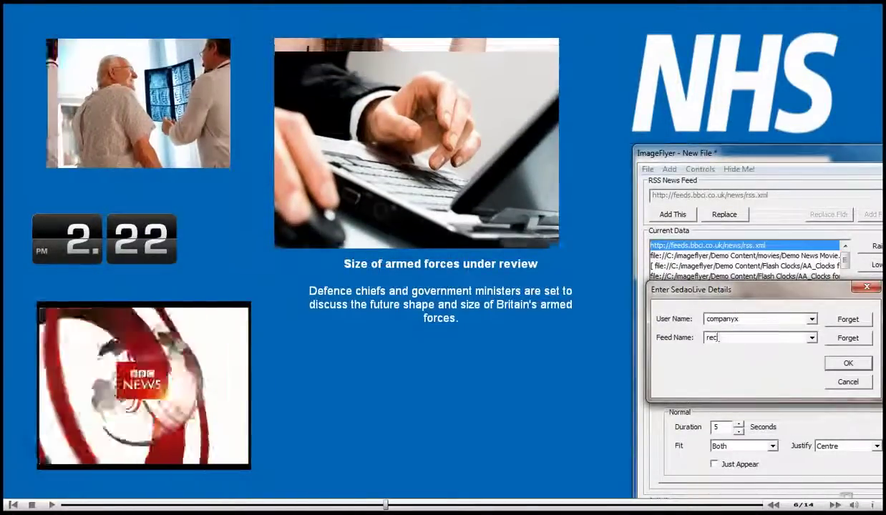
pyautogui.write('eption')
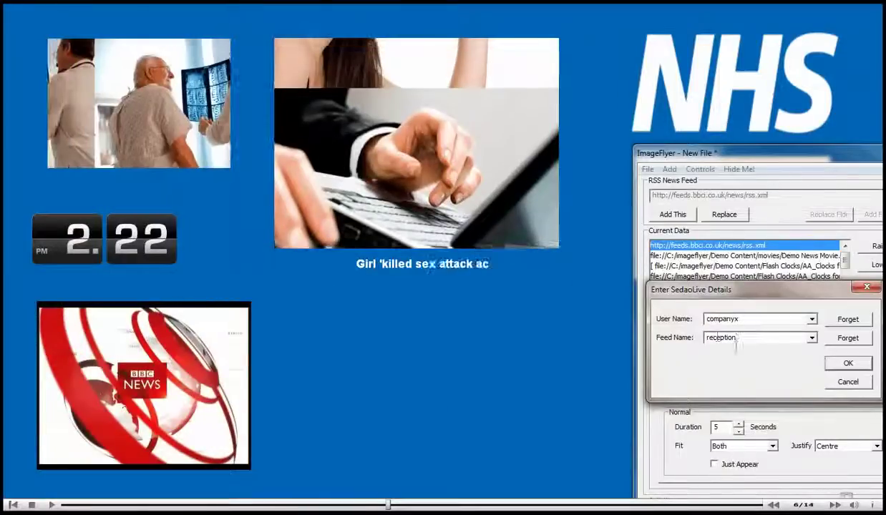
pyautogui.click(846, 363)
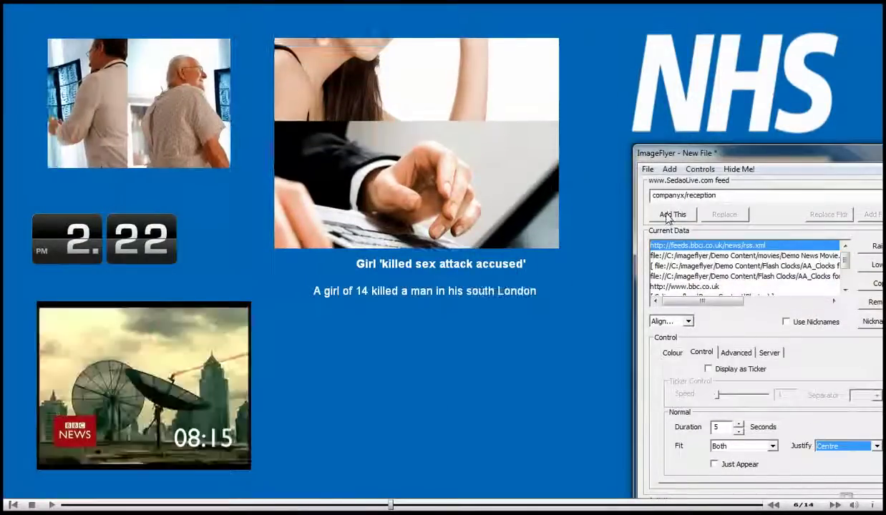
pyautogui.click(667, 215)
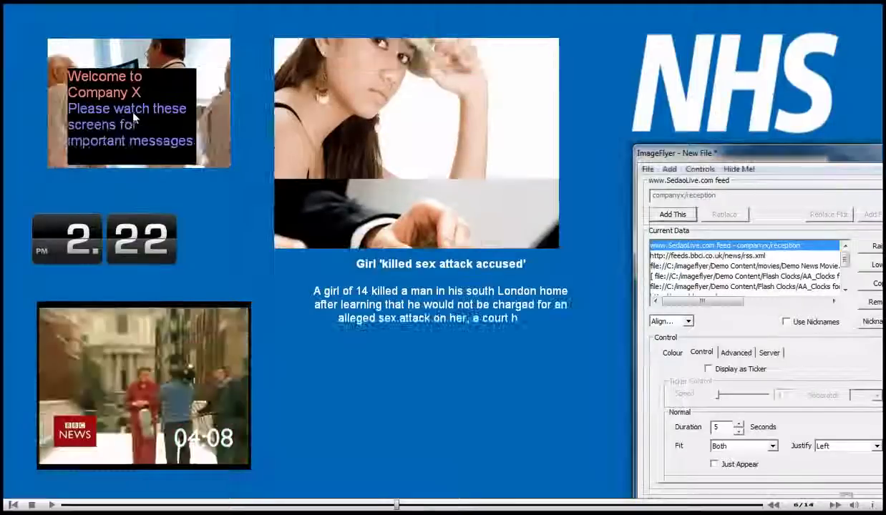
# Place the SedaoLive message feed enlarged below the RSS news text and set its justification to Centre.
pyautogui.moveTo(128, 108); pyautogui.dragTo(642, 442)
pyautogui.click(643, 442)
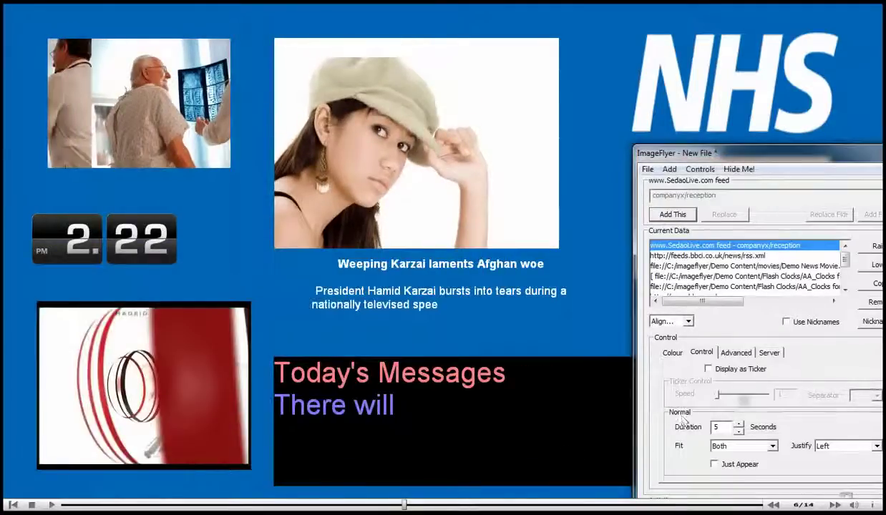
pyautogui.click(850, 446)
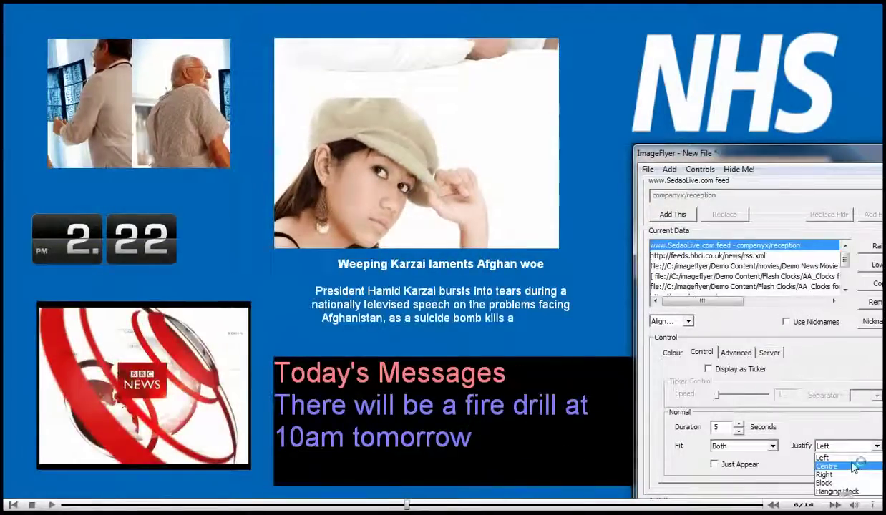
pyautogui.click(848, 466)
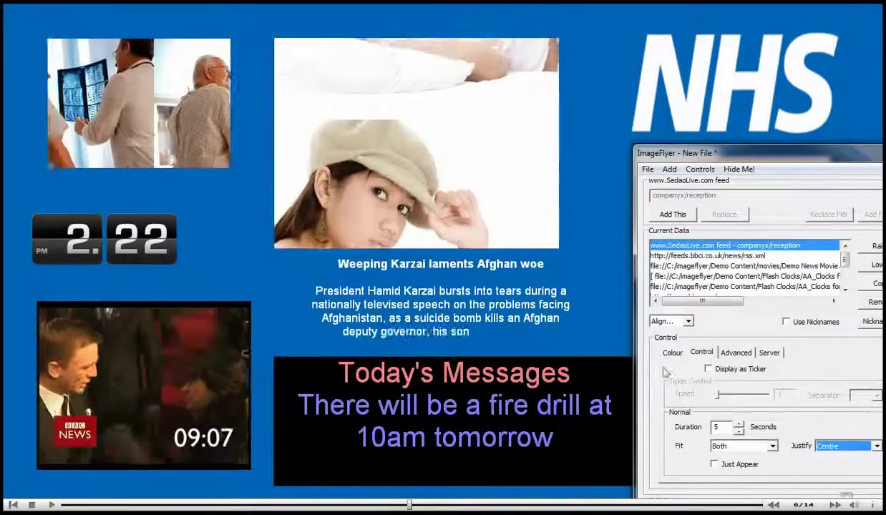
# Grab white from the NHS logo for the message feed's background and the display's blue for its item and title text.
pyautogui.click(672, 352)
pyautogui.click(860, 428)
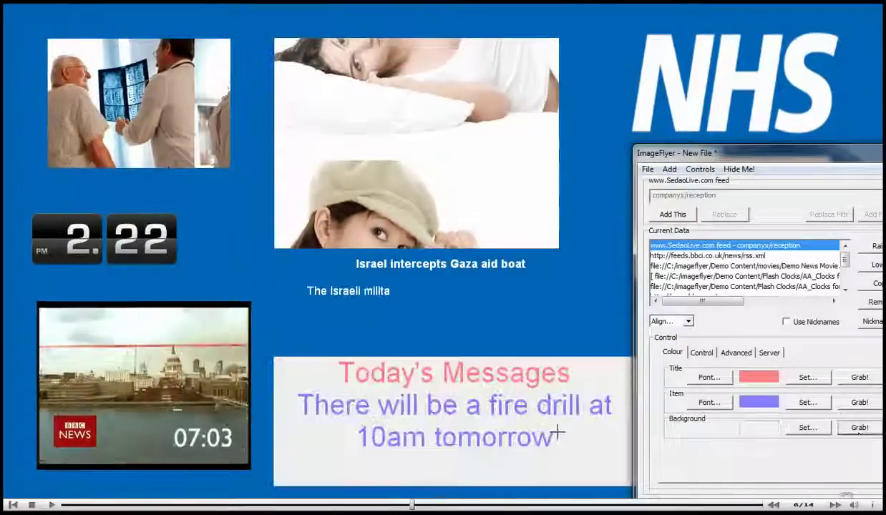
pyautogui.click(445, 347)
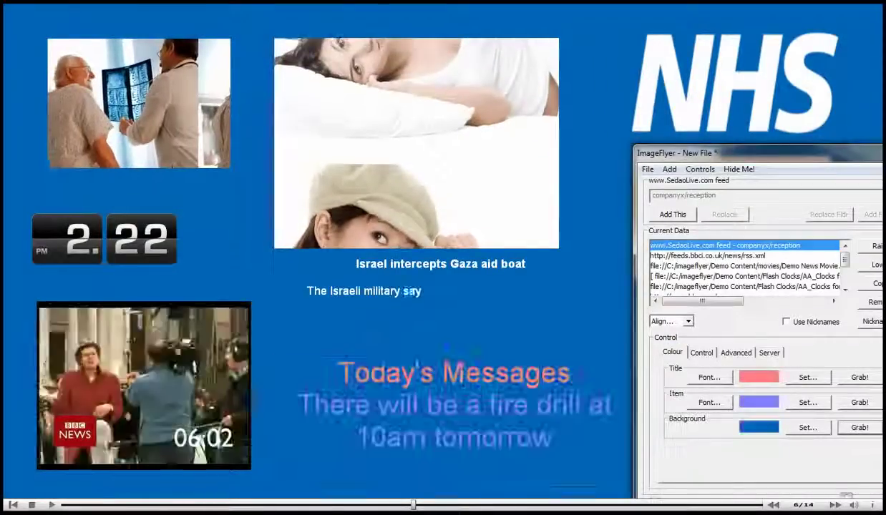
pyautogui.click(640, 116)
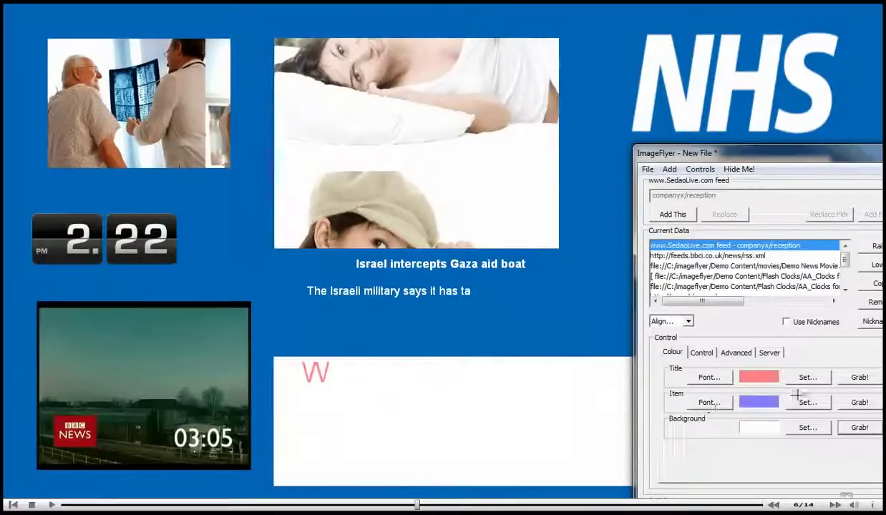
pyautogui.click(859, 402)
pyautogui.click(753, 122)
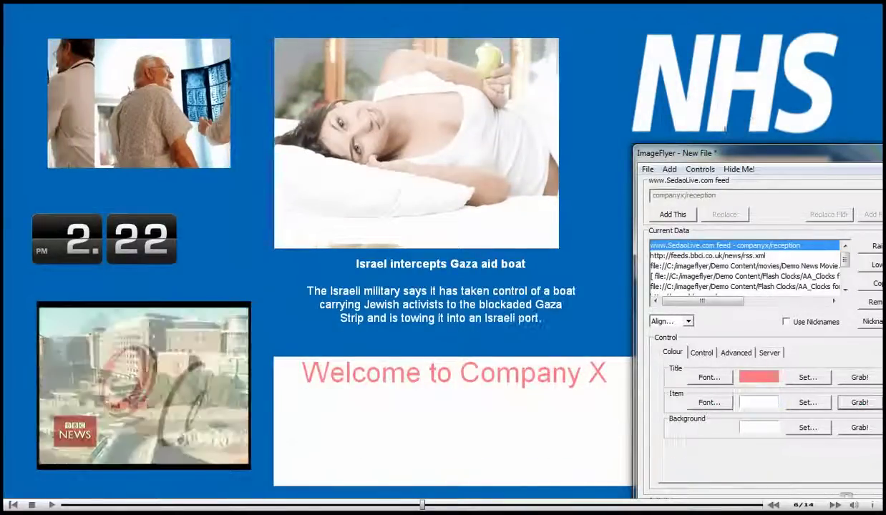
pyautogui.click(860, 374)
pyautogui.click(816, 128)
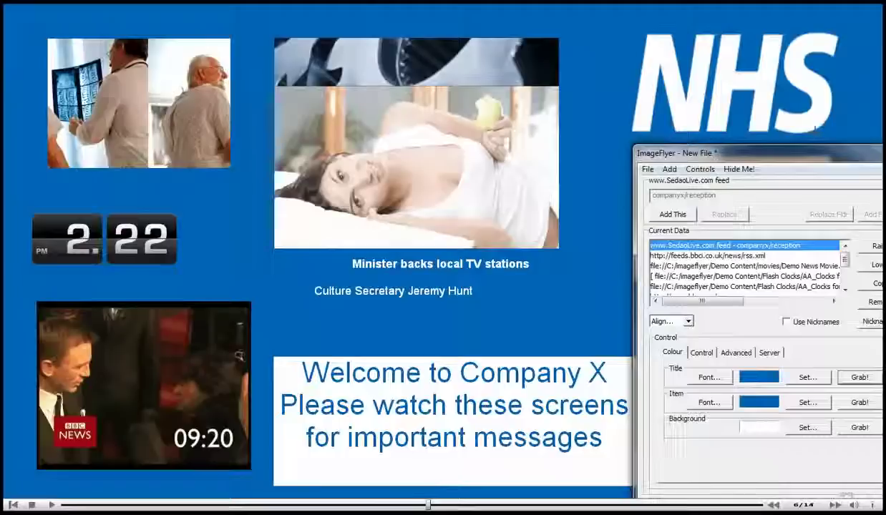
# Add a colour background over the small hospital photo, size it slightly larger than the photo, and grab white for Colour 1.
pyautogui.click(671, 170)
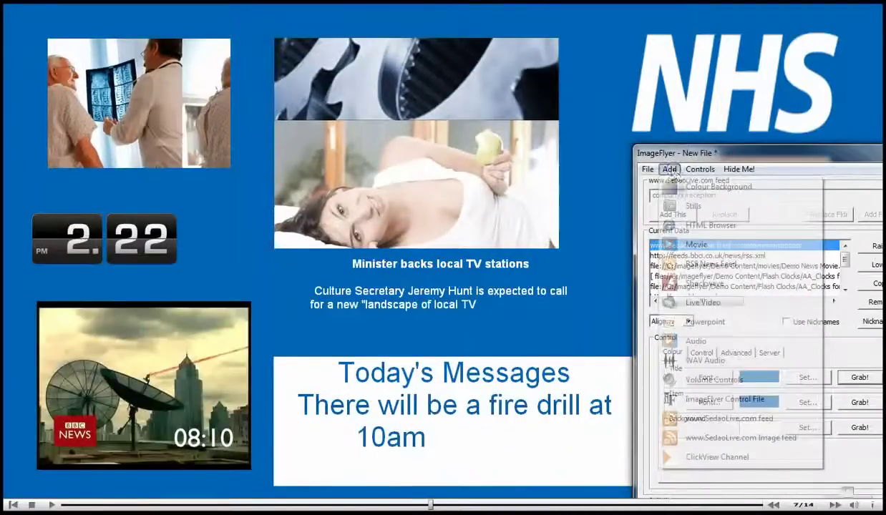
pyautogui.click(719, 187)
pyautogui.click(673, 214)
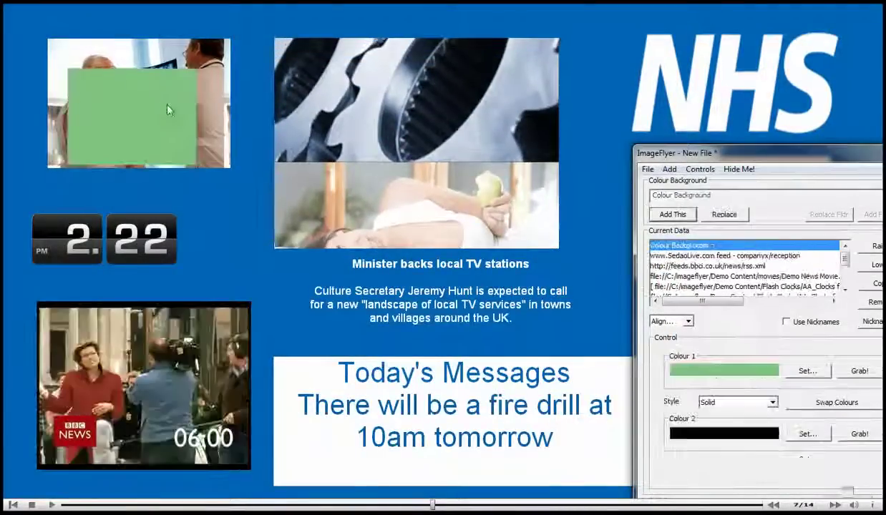
pyautogui.moveTo(110, 108); pyautogui.dragTo(81, 67)
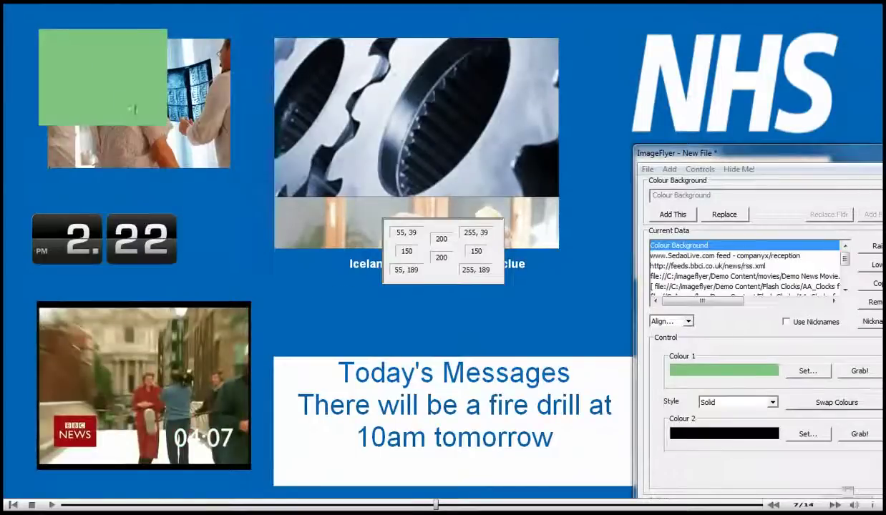
pyautogui.moveTo(132, 109); pyautogui.dragTo(166, 123)
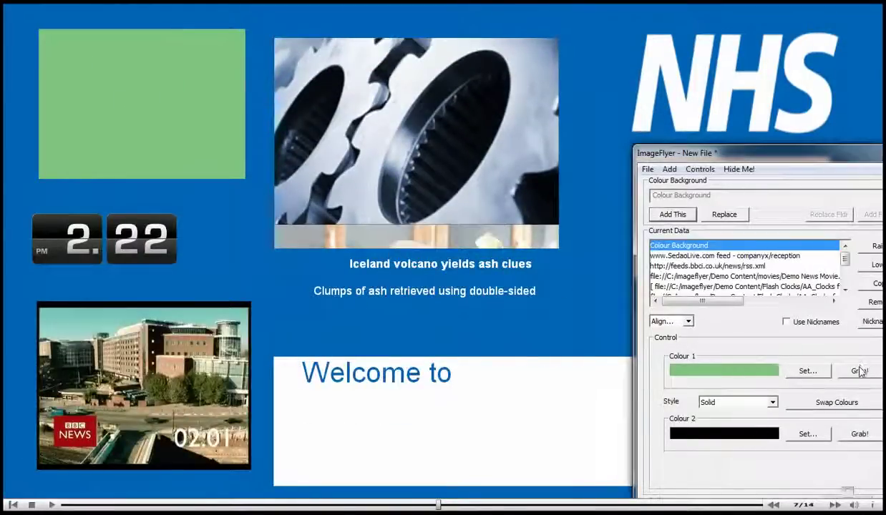
pyautogui.click(858, 371)
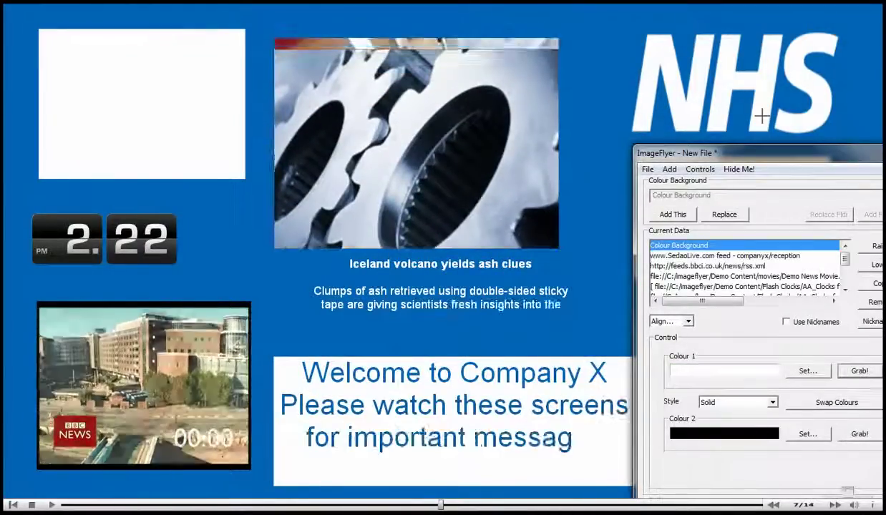
pyautogui.click(742, 118)
# Lower the white colour background in the layer order to just beneath hospital - 1.jpg so it frames the photo.
pyautogui.moveTo(817, 164); pyautogui.dragTo(681, 149)
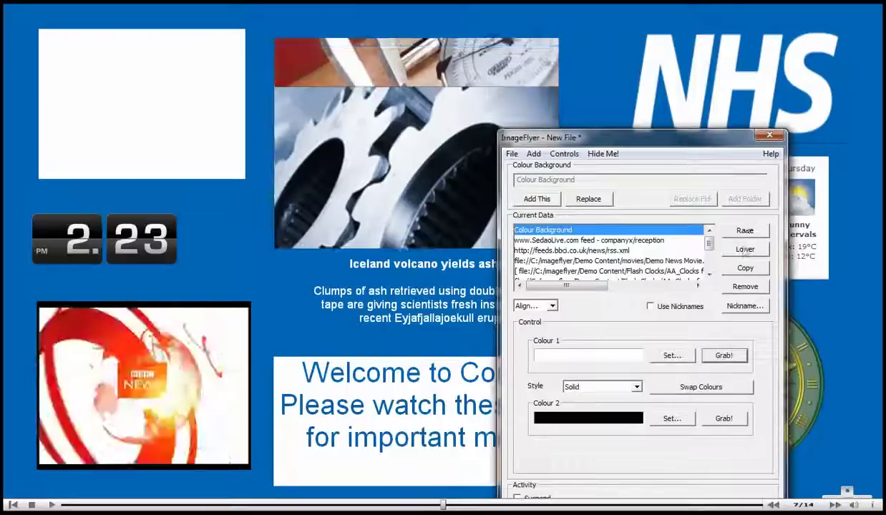
pyautogui.click(745, 250)
pyautogui.click(745, 250)
pyautogui.click(745, 250)
pyautogui.click(745, 249)
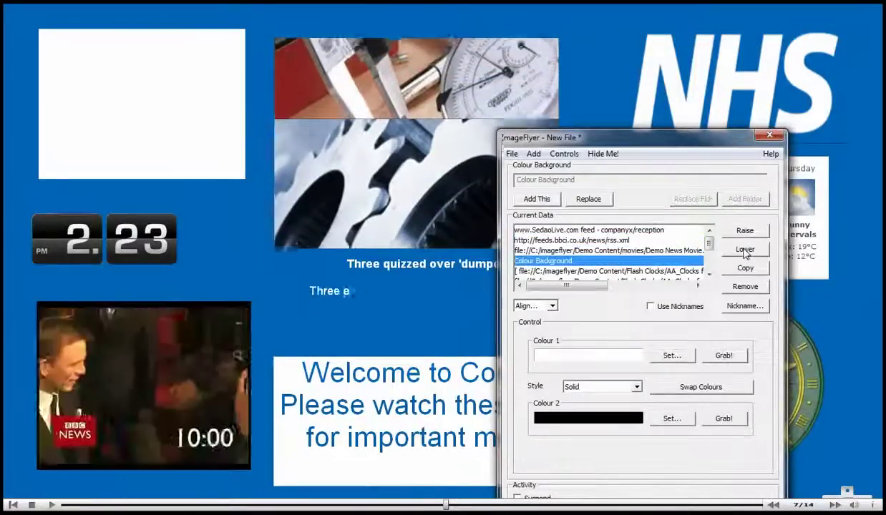
pyautogui.click(745, 250)
pyautogui.click(745, 250)
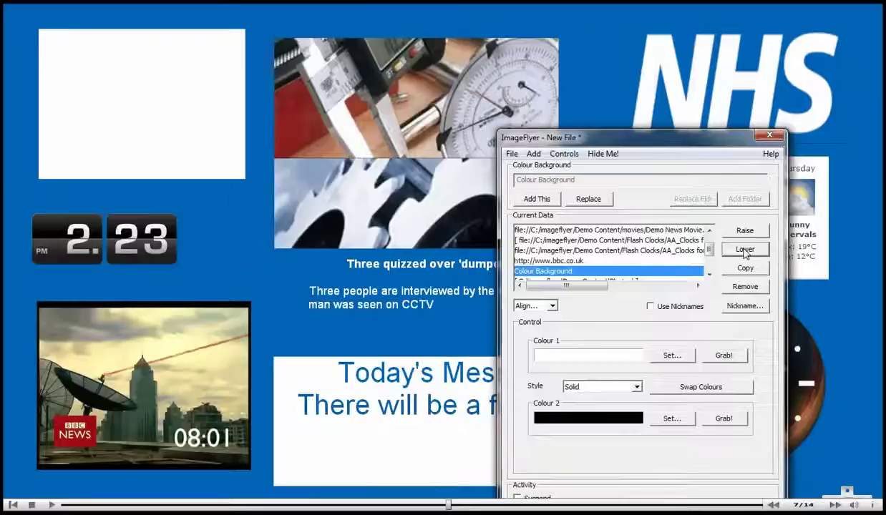
pyautogui.click(745, 250)
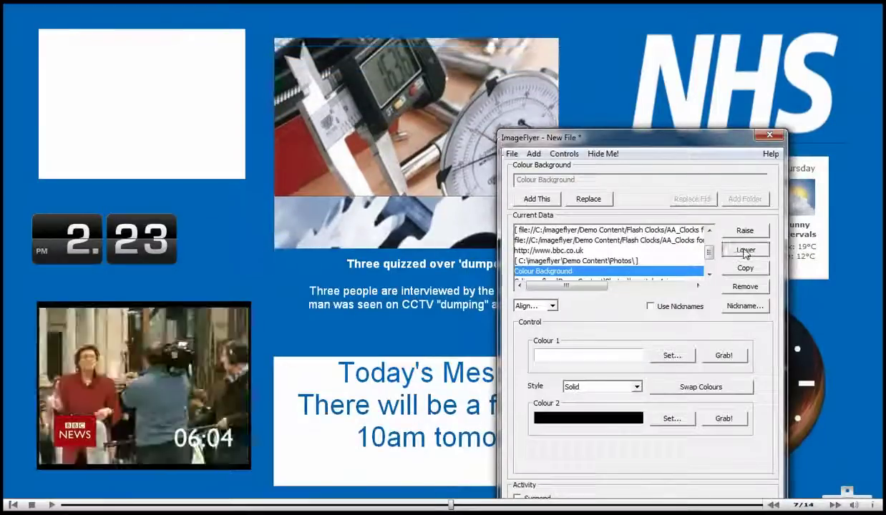
pyautogui.click(745, 249)
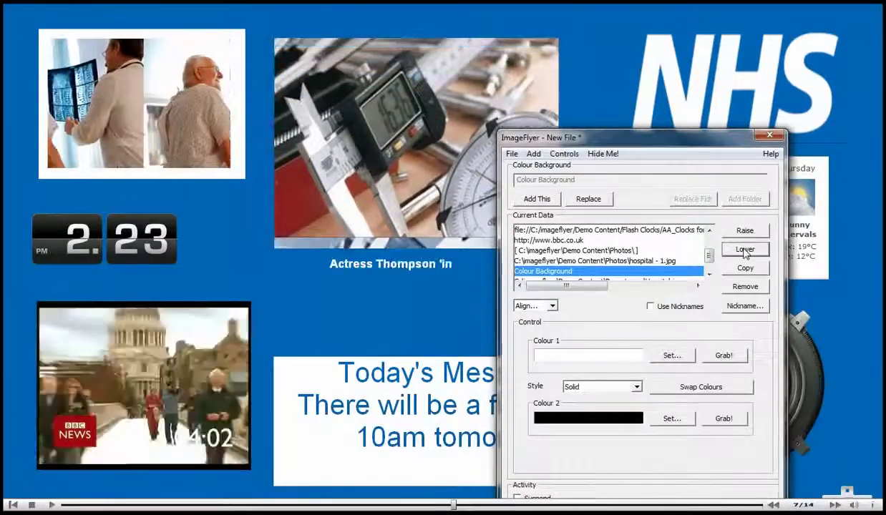
# Add another colour background slightly larger than the large scrolling photos, covering them, and grab white for Colour 1.
pyautogui.click(538, 200)
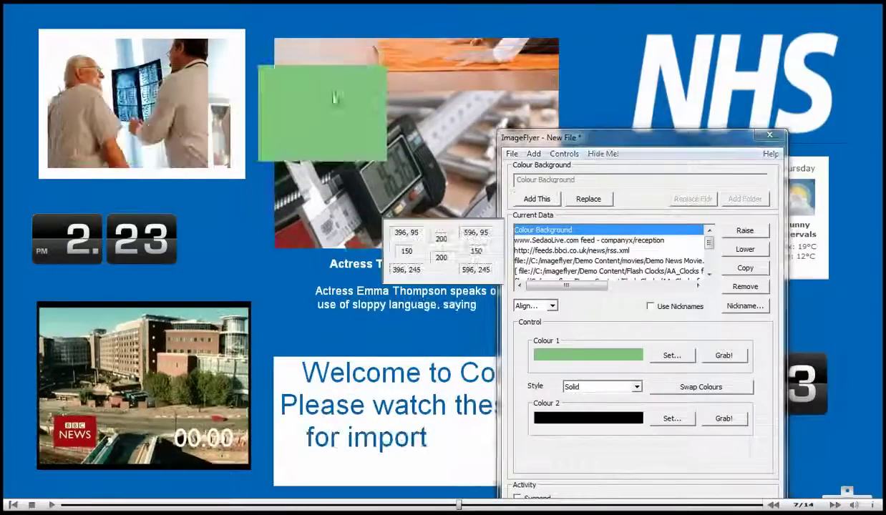
pyautogui.moveTo(337, 99); pyautogui.dragTo(346, 69)
pyautogui.moveTo(437, 123); pyautogui.dragTo(731, 158)
pyautogui.moveTo(463, 154); pyautogui.dragTo(511, 205)
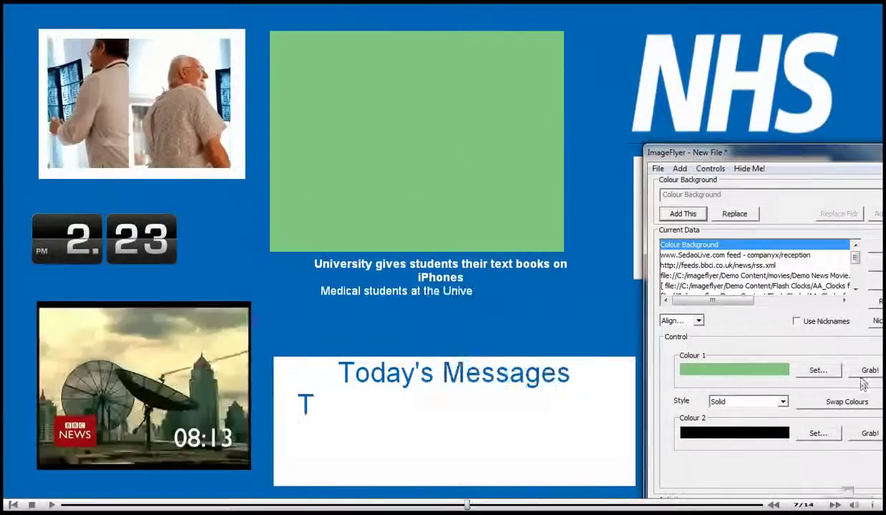
pyautogui.click(868, 370)
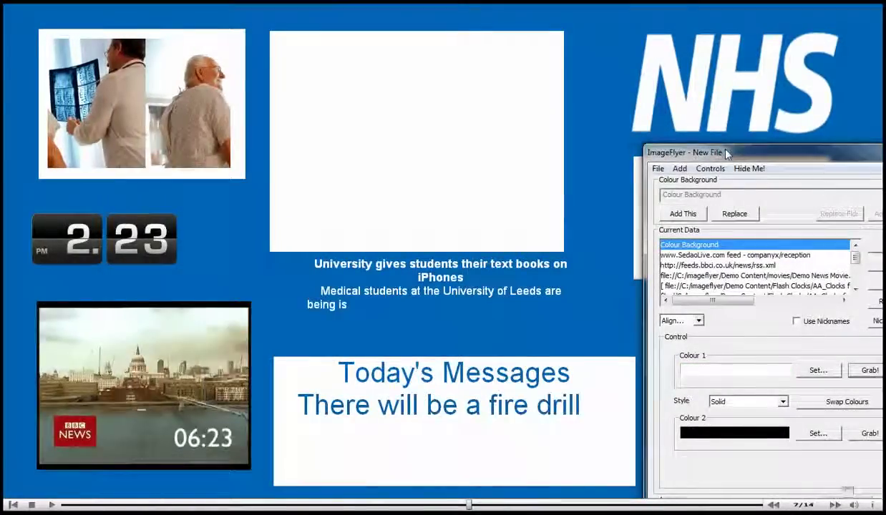
# Lower the new white background in the layer order to put it behind the large scrolling photos.
pyautogui.moveTo(726, 153); pyautogui.dragTo(631, 141)
pyautogui.click(797, 254)
pyautogui.click(797, 254)
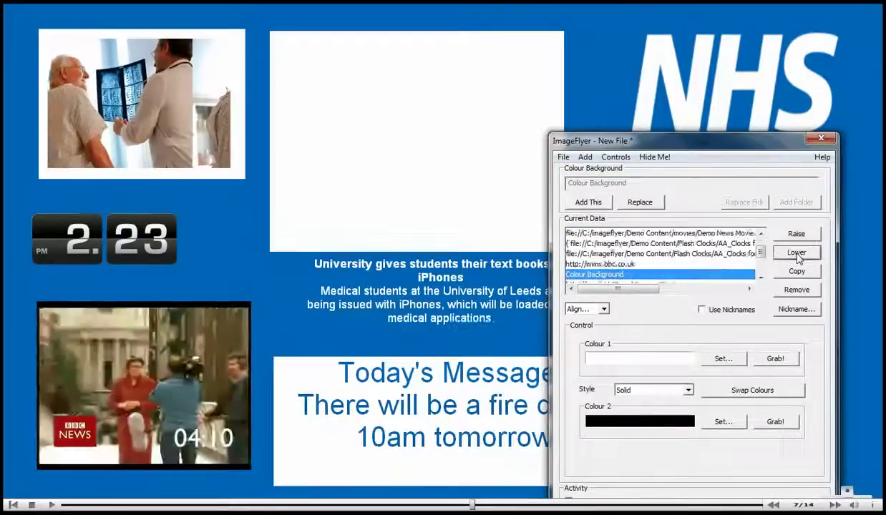